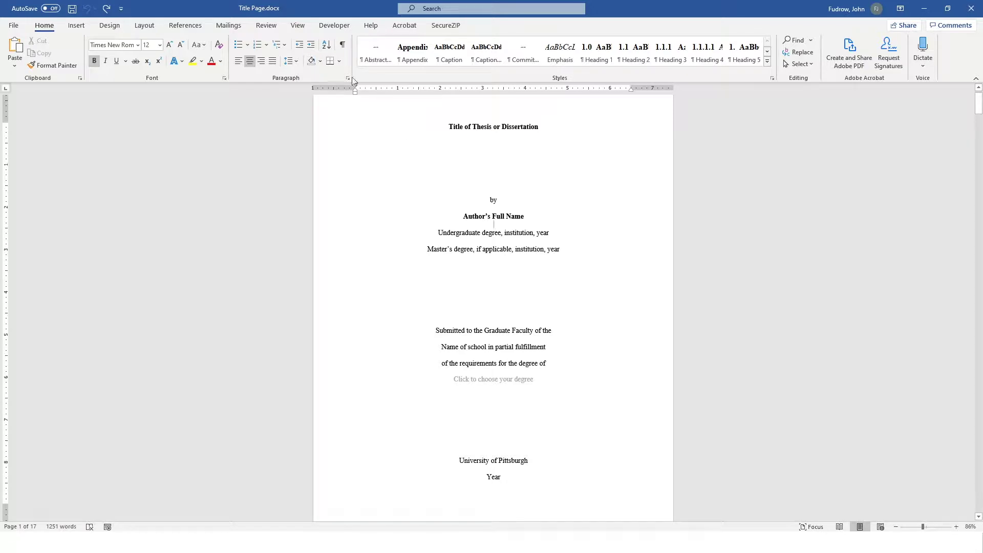
Step: Show paragraph marks and section breaks on the title page, then open the Styles pane
left_click(343, 46)
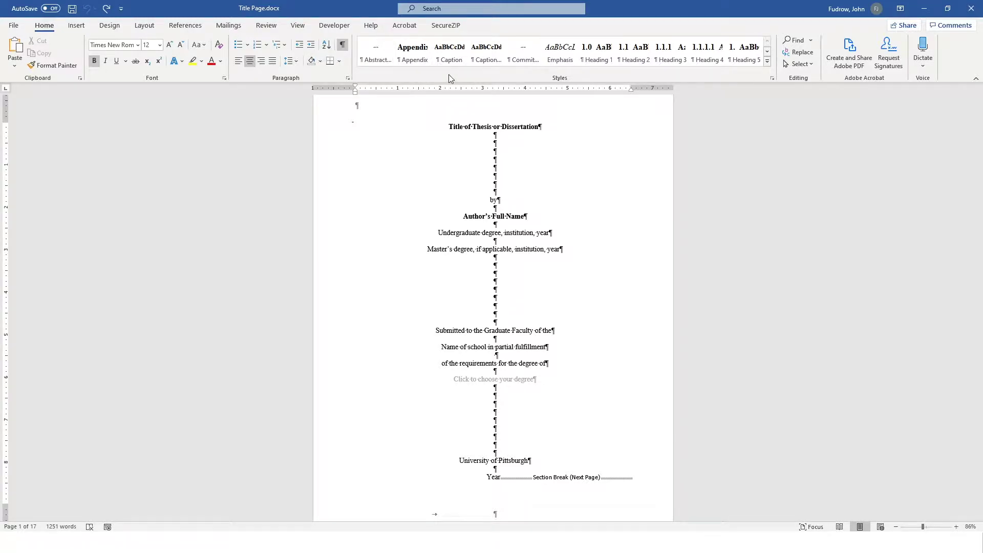
left_click(772, 78)
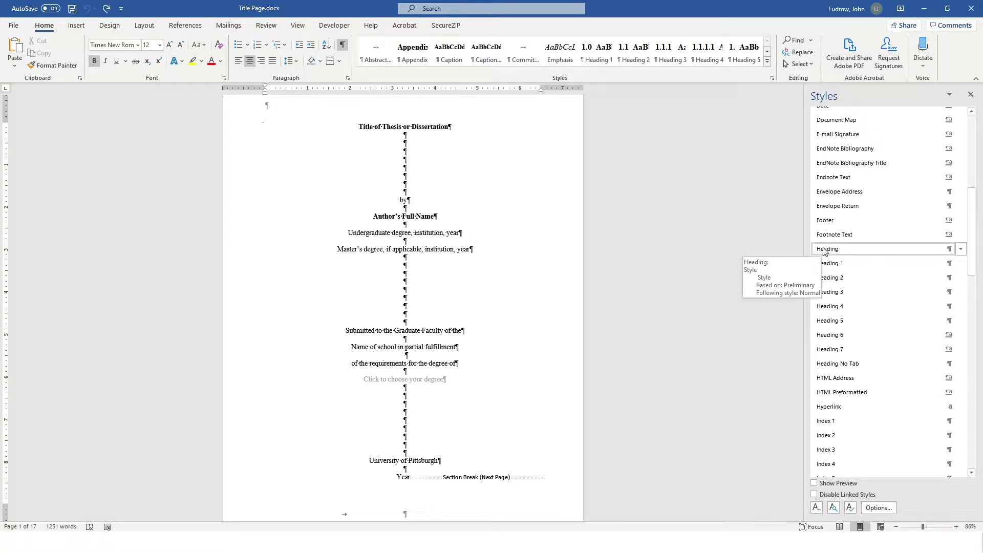
Step: Inspect the Styles pane's 'Select styles to show' options, cancelling without changes
left_click(879, 507)
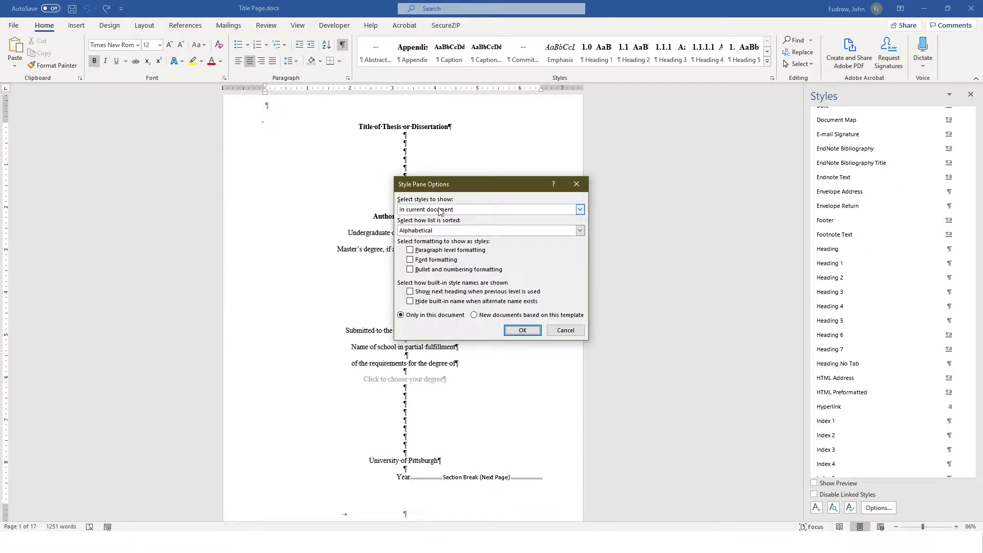
left_click(581, 210)
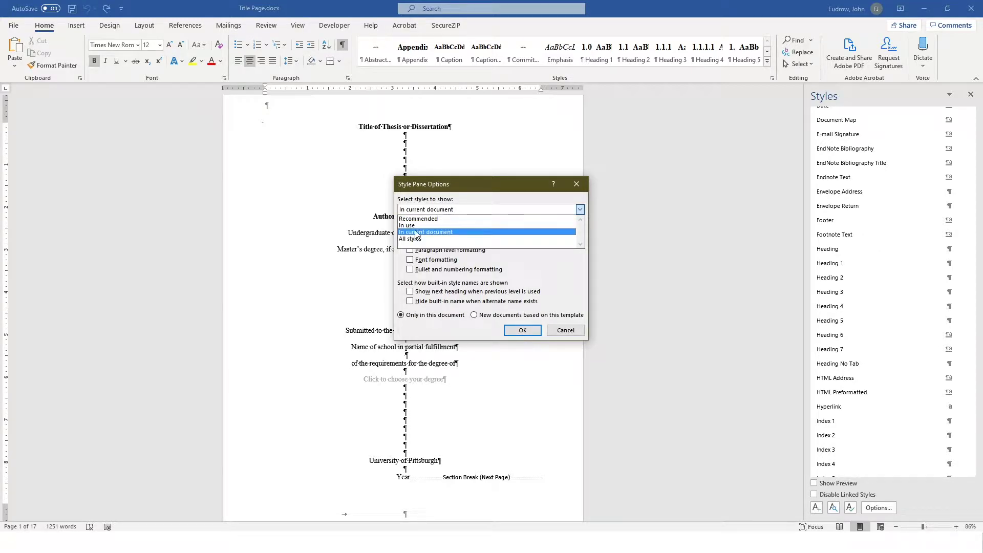
left_click(566, 331)
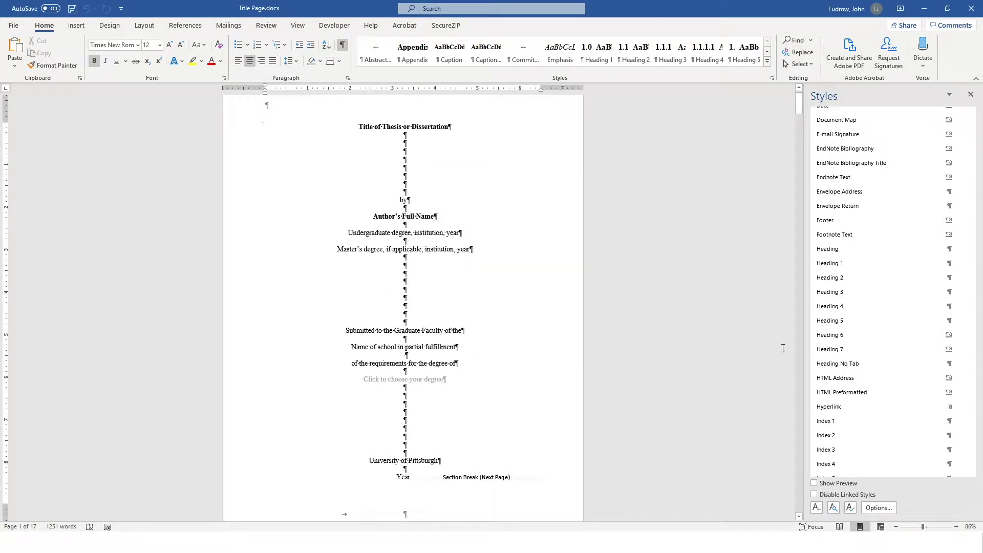
left_click(299, 26)
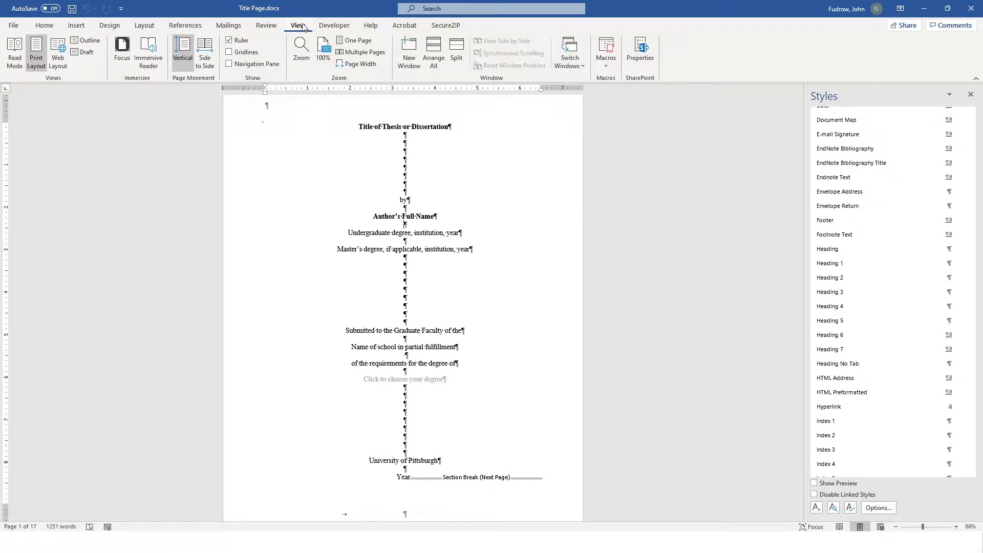
Step: Turn on the Navigation Pane heading outline, then place the cursor on the Committee Page
left_click(229, 64)
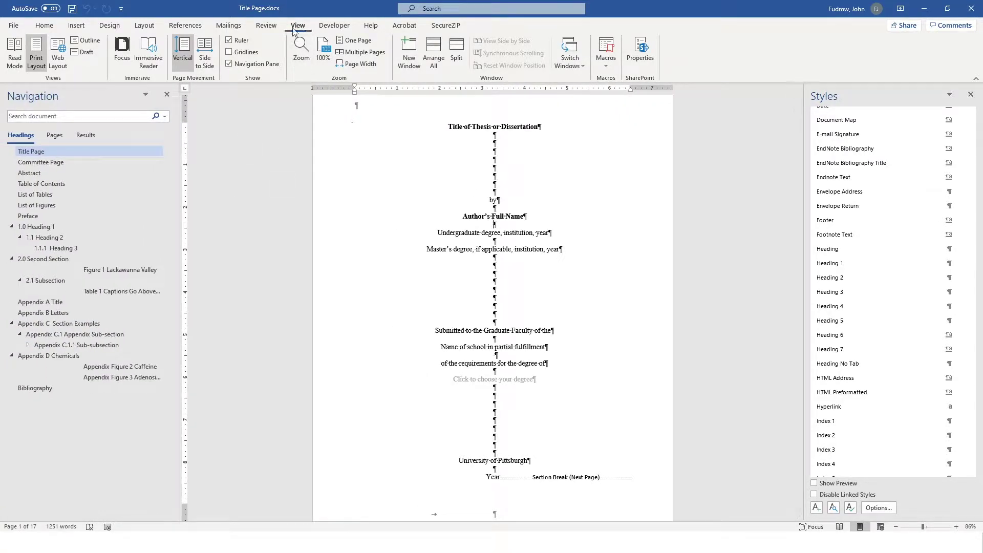
left_click(44, 26)
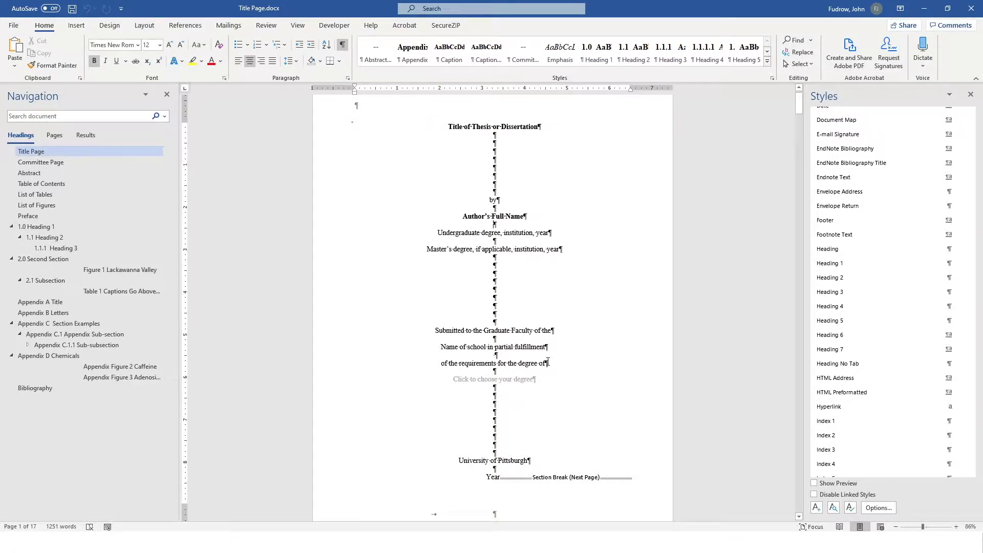
left_click(523, 320)
Step: Scroll past the committee, abstract, contents, lists and preface pages to the 1.0 Heading 1 chapter
scroll(500, 315, "down", 15)
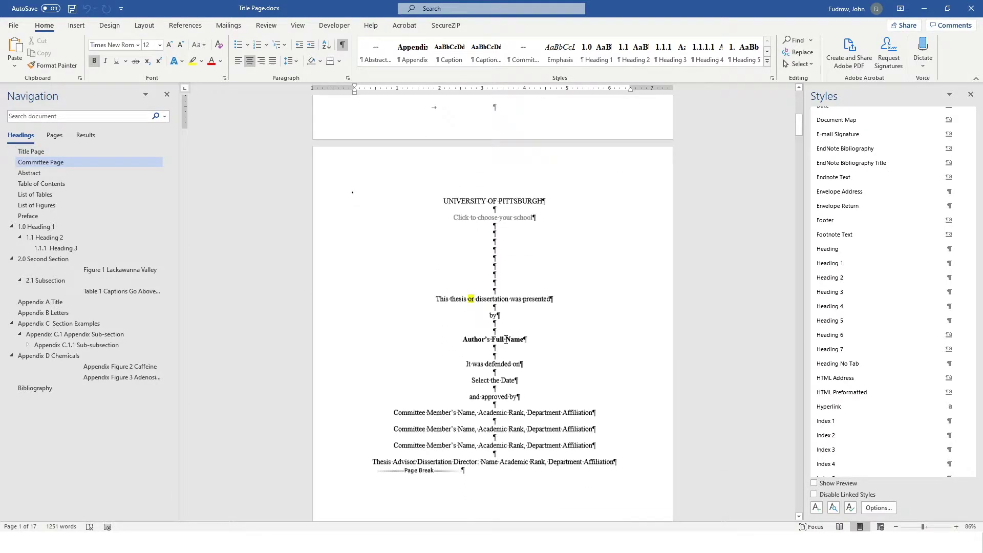
scroll(497, 346, "down", 14)
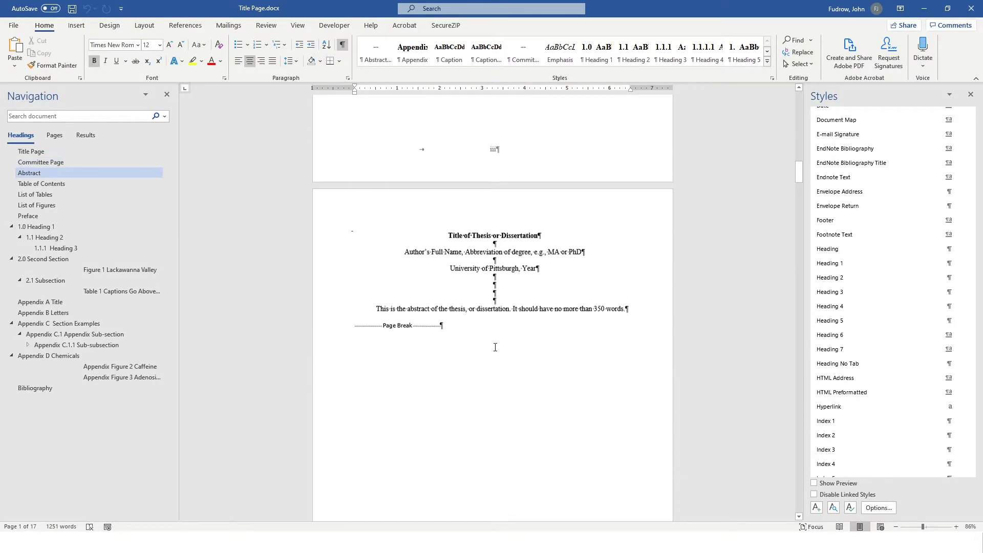
scroll(494, 347, "down", 13)
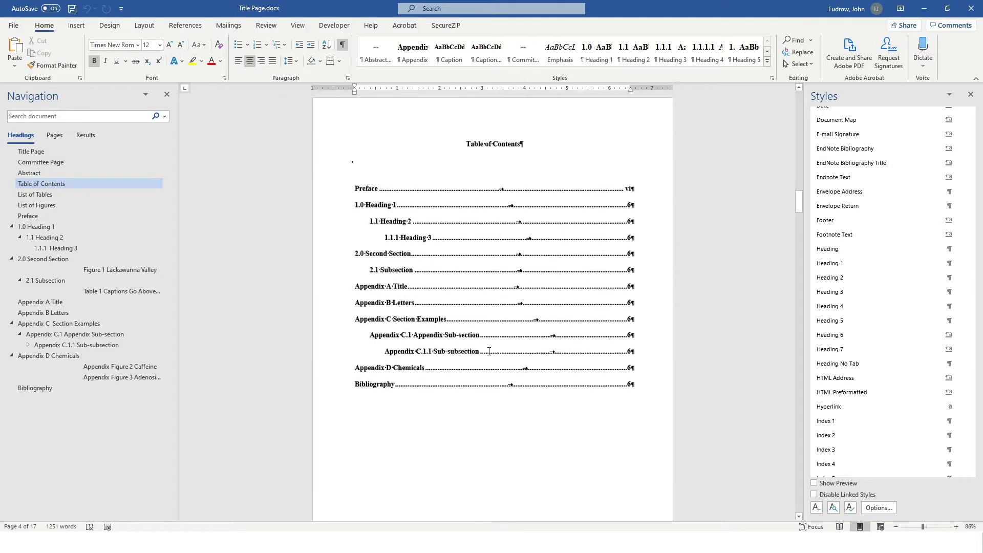
scroll(497, 346, "down", 15)
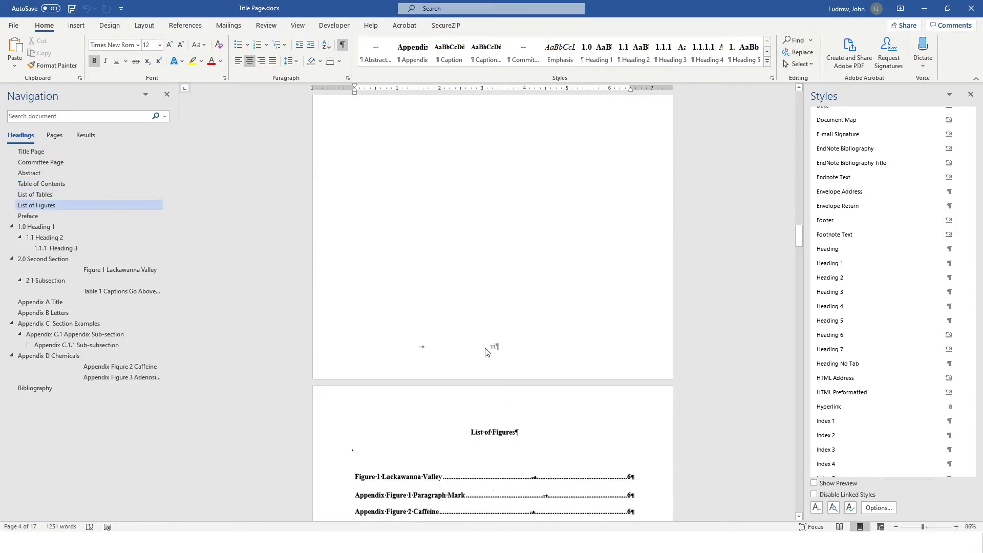
scroll(482, 350, "down", 14)
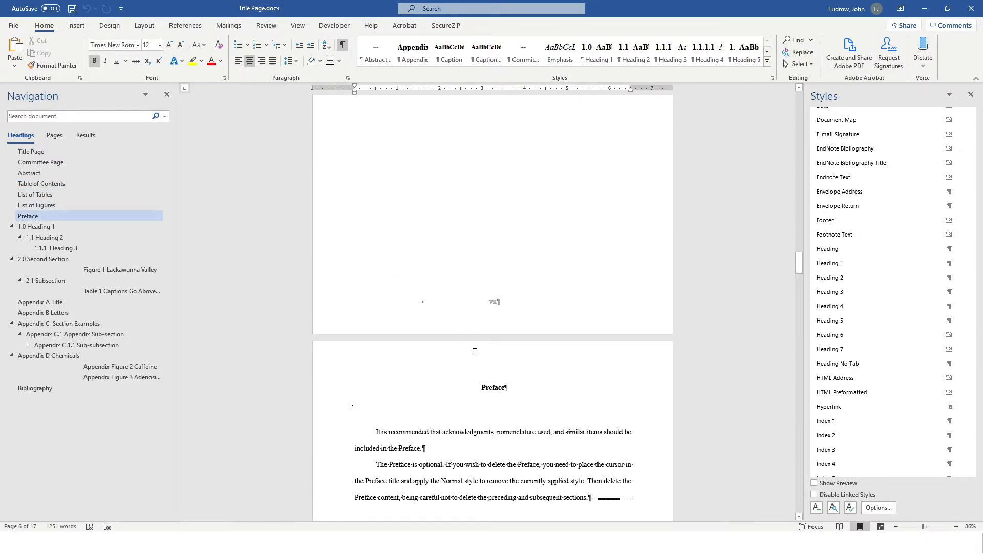
scroll(464, 361, "down", 1)
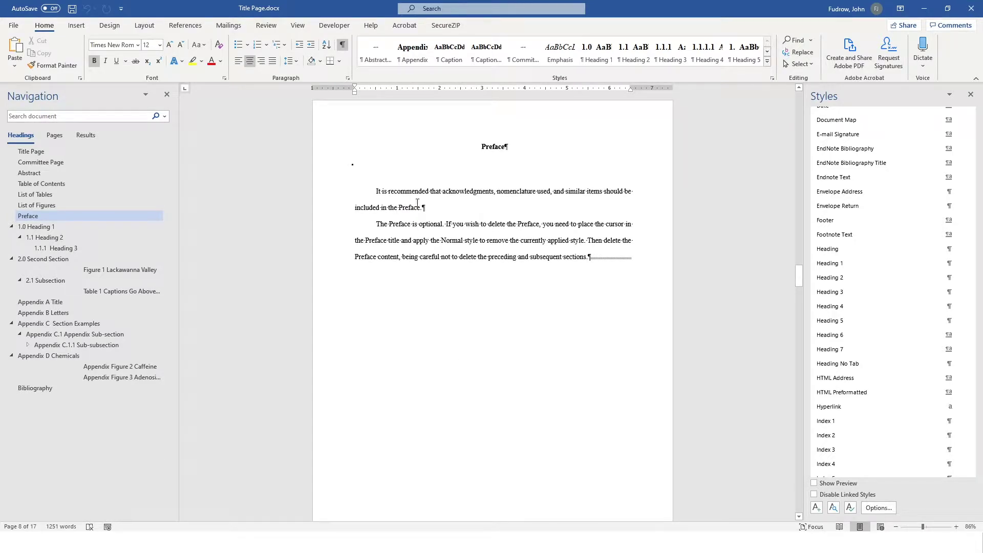
scroll(425, 327, "down", 12)
scroll(417, 348, "down", 4)
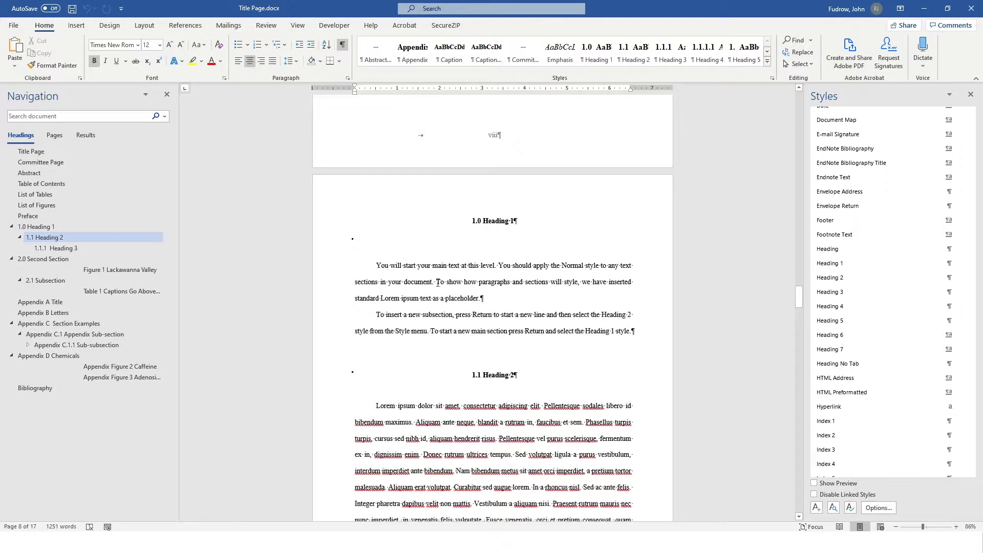
Step: Add a 'Section B' paragraph styled Heading 2 after the 1.0 body text, becoming subsection 1.1
left_click(351, 271)
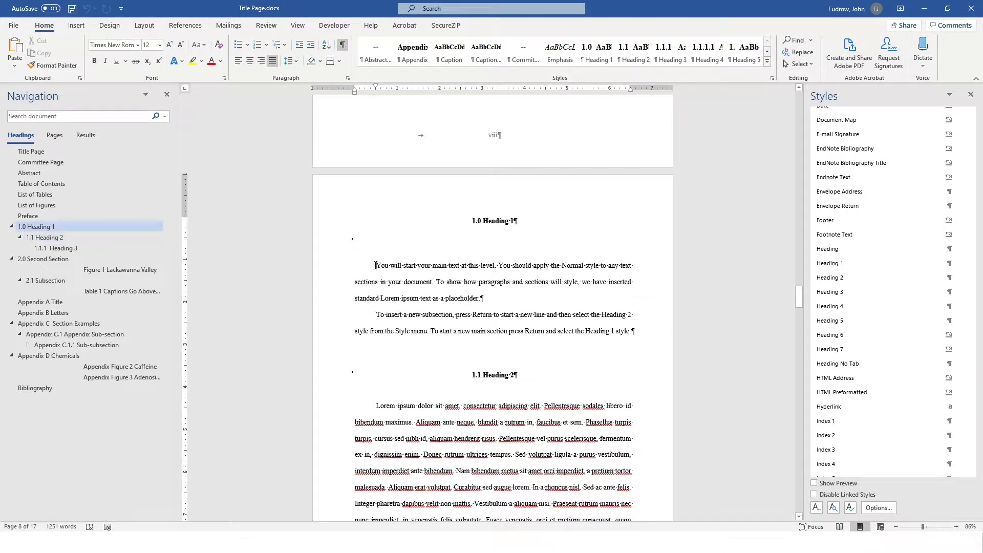
left_click(630, 332)
type(".")
key("Return")
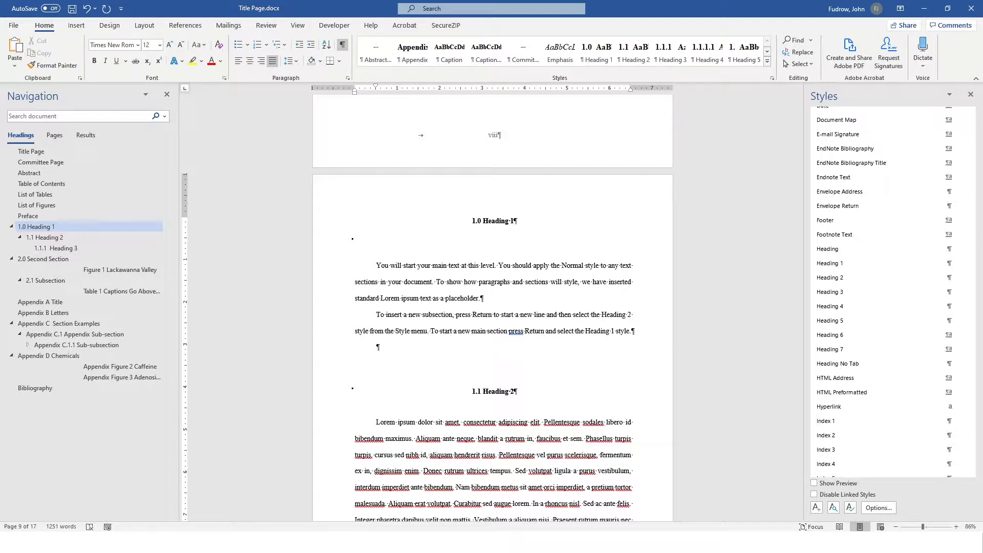
type("Section B")
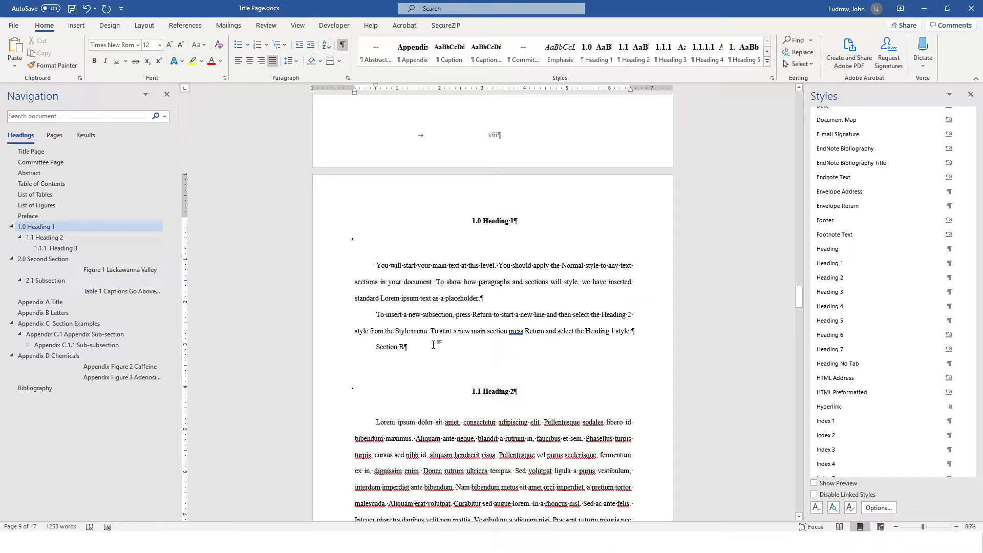
left_click(831, 278)
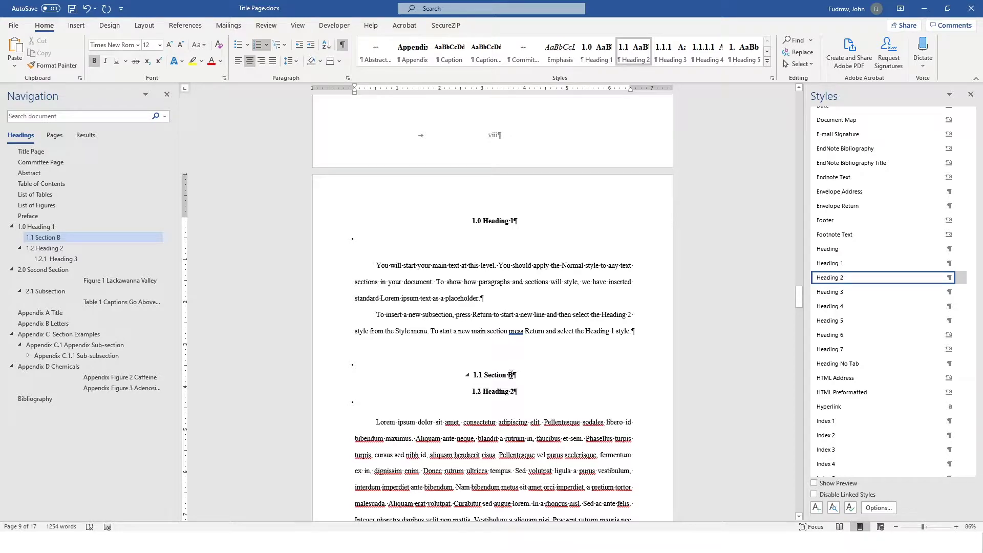
Step: Add an empty Normal paragraph under 1.1 Section B, then jump to the Table of Contents page
key("Return")
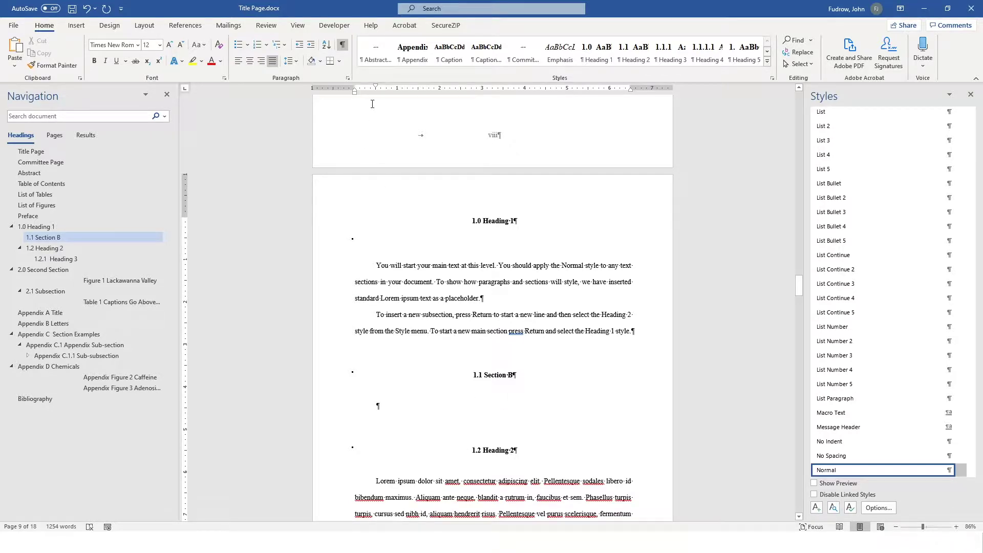
scroll(532, 420, "down", 2)
scroll(512, 416, "down", 5)
scroll(504, 256, "up", 3)
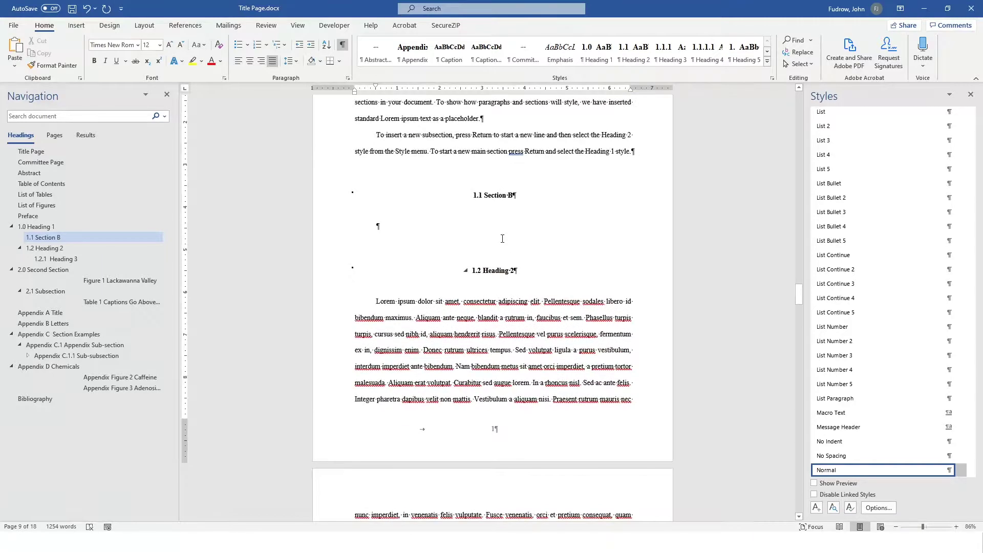
scroll(507, 248, "down", 6)
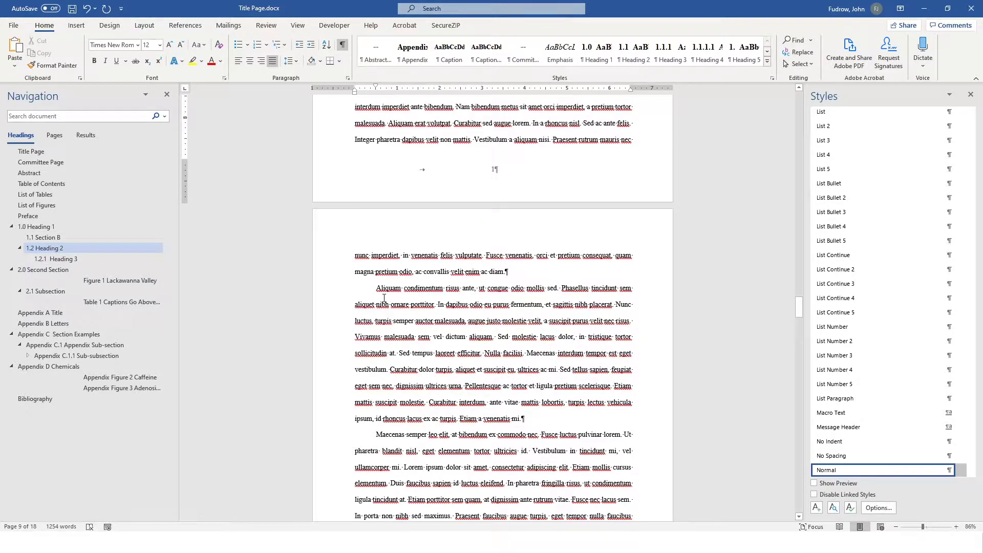
scroll(455, 328, "down", 3)
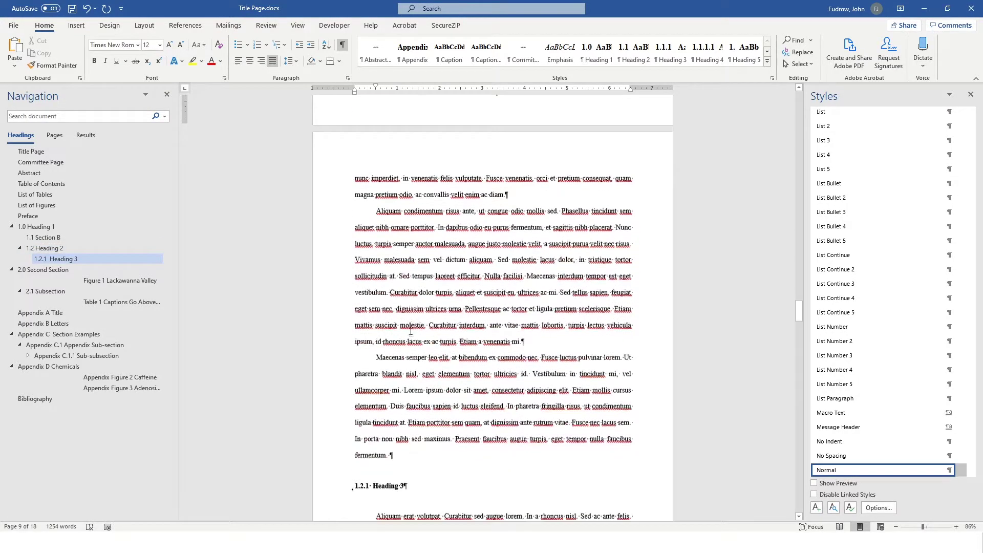
scroll(443, 306, "up", 3)
scroll(443, 306, "up", 15)
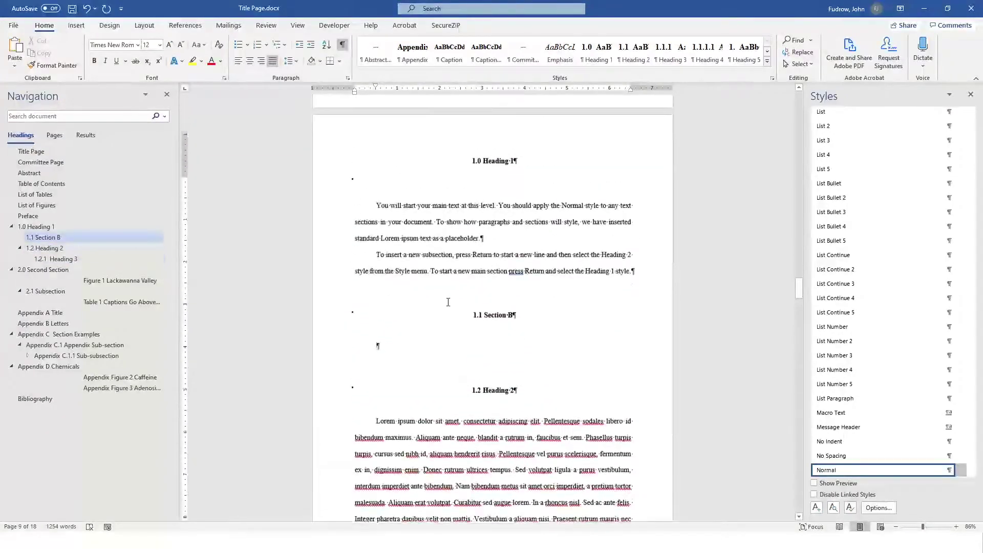
scroll(449, 302, "up", 6)
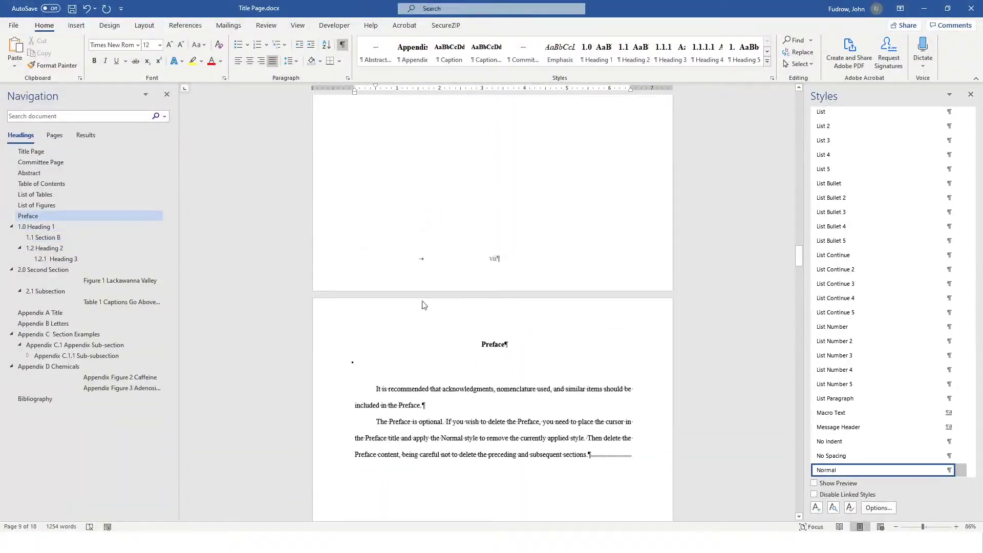
left_click(56, 184)
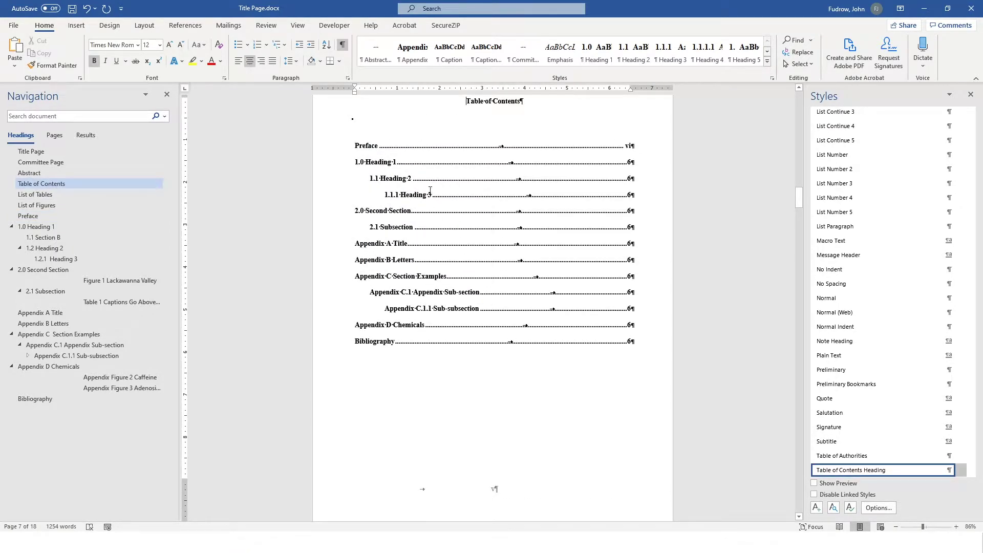
Step: Update the entire Table of Contents through Update Field
right_click(376, 168)
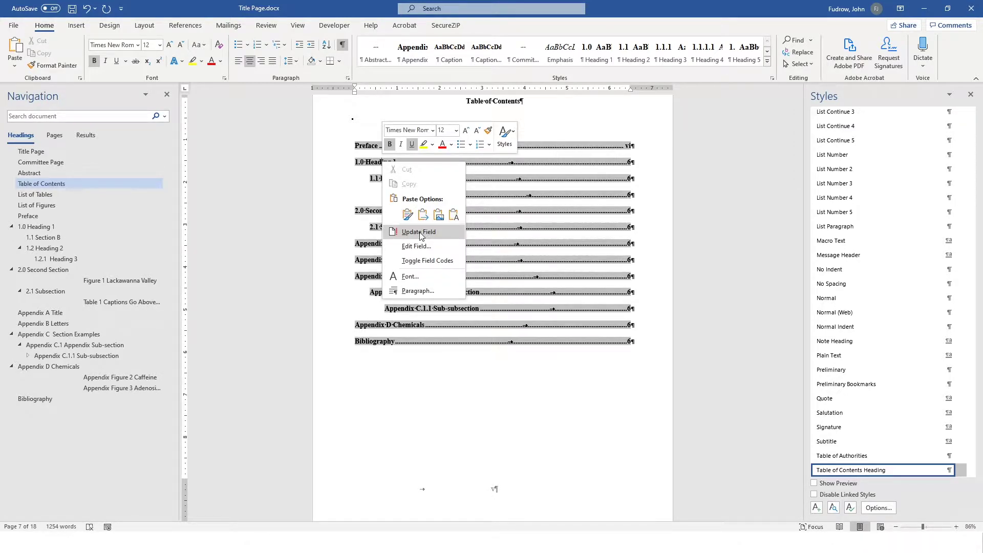
left_click(418, 234)
left_click(467, 270)
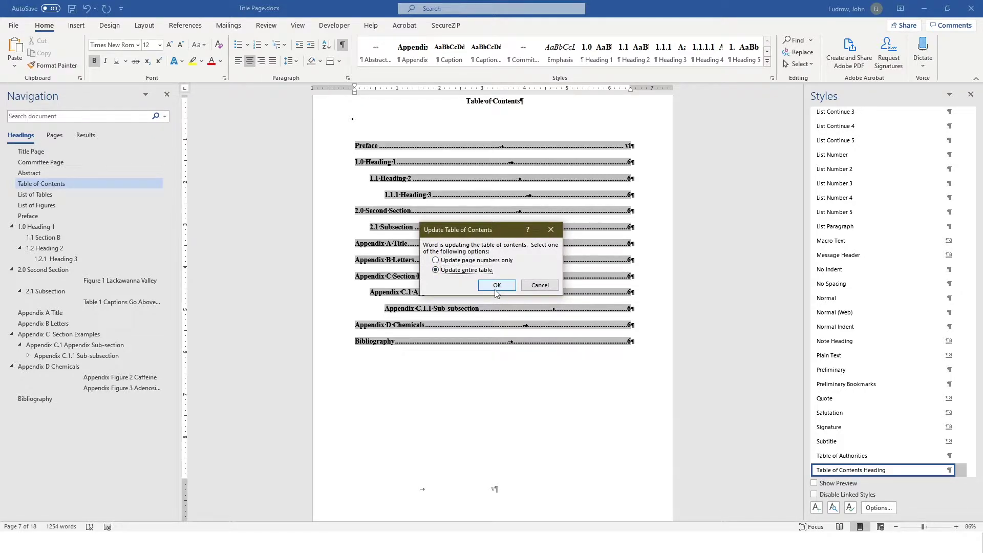
left_click(497, 287)
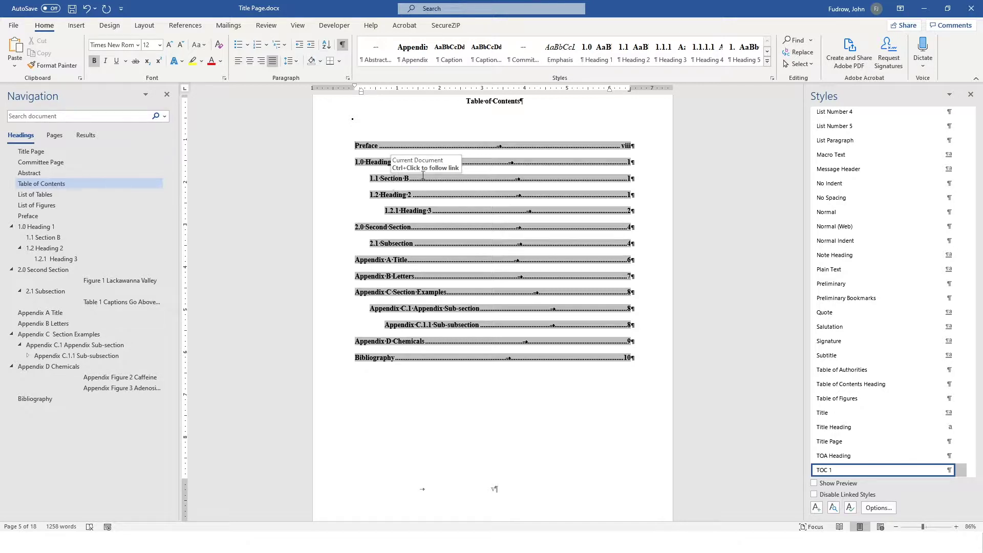
Step: Scroll past the List of Tables and List of Figures to the Preface page
scroll(481, 316, "down", 1)
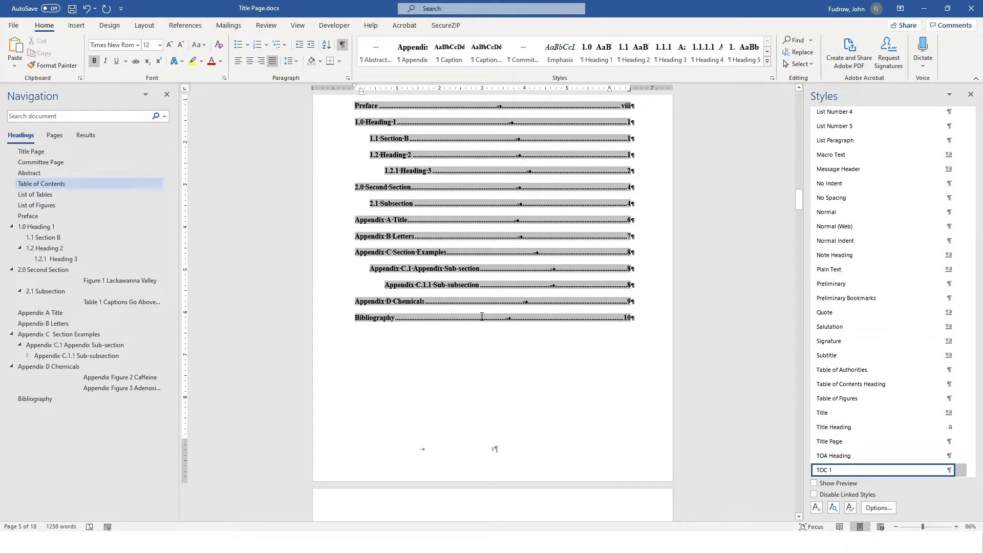
scroll(482, 316, "down", 6)
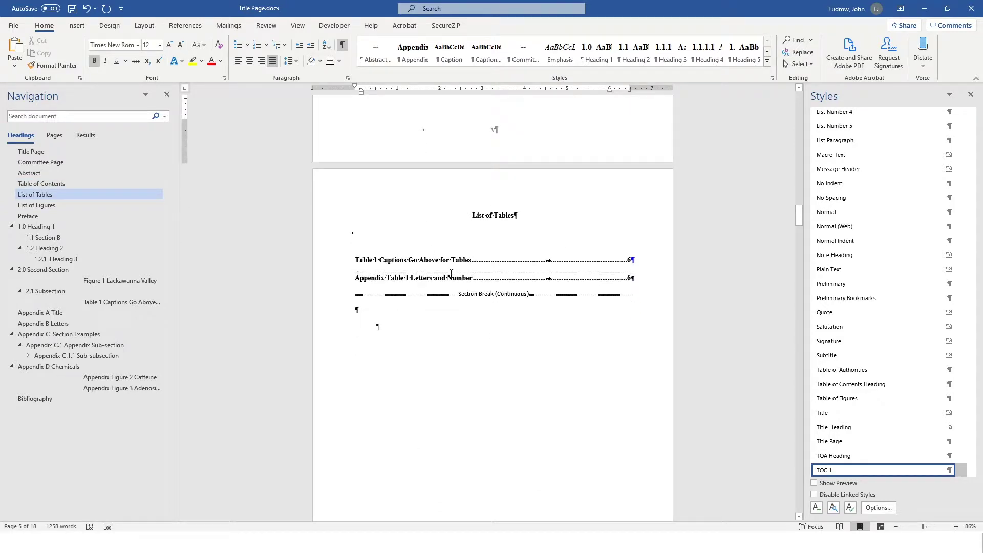
scroll(452, 273, "down", 12)
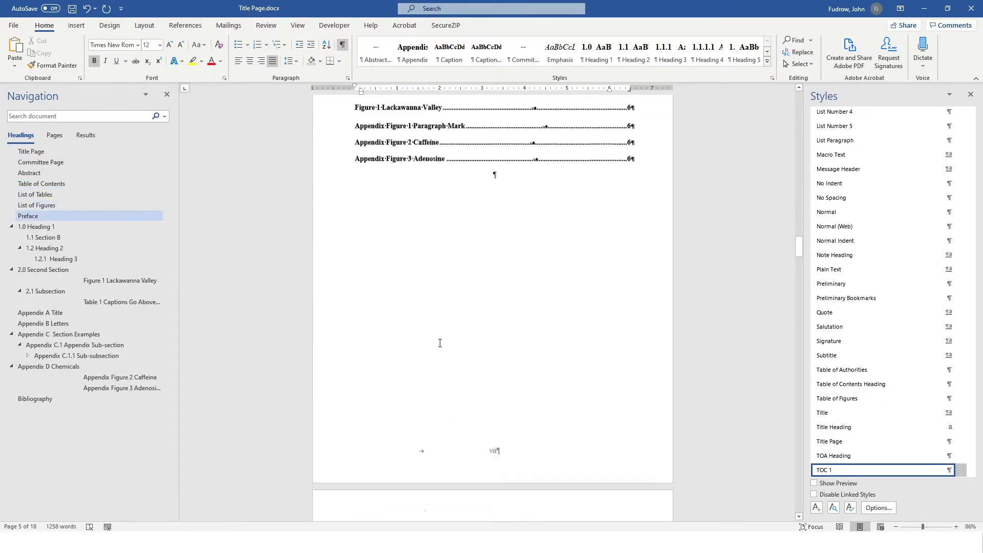
scroll(437, 344, "down", 1)
scroll(434, 346, "down", 3)
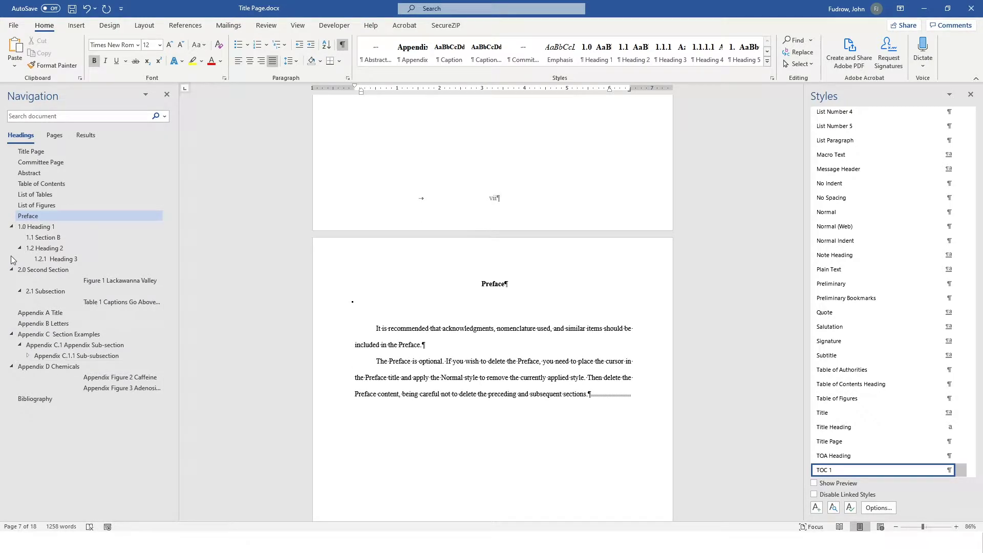
Step: Go to the Lackawanna Valley picture under 2.0 Second Section and justify its paragraph with Ctrl+J
left_click(55, 259)
left_click(73, 248)
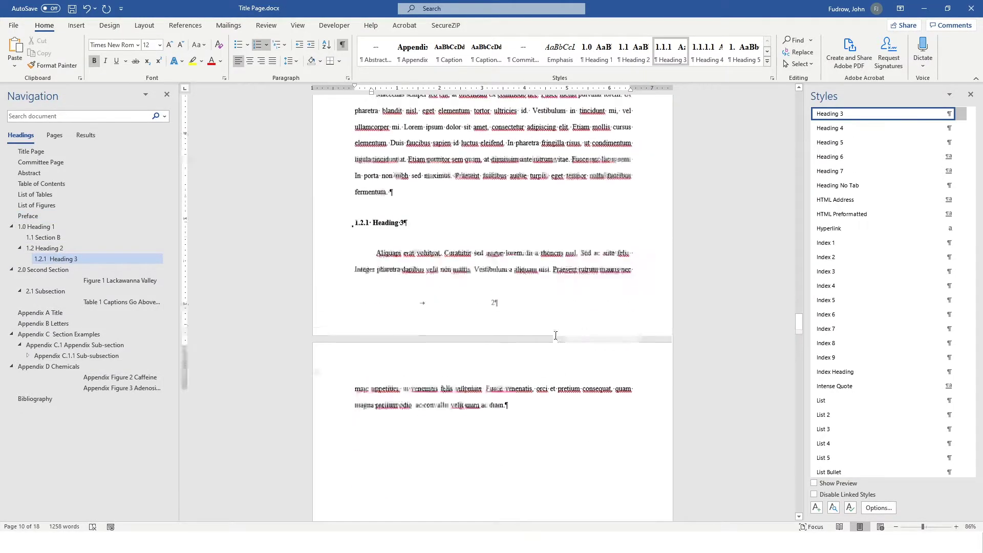
scroll(542, 334, "up", 7)
scroll(476, 346, "down", 8)
scroll(476, 345, "down", 20)
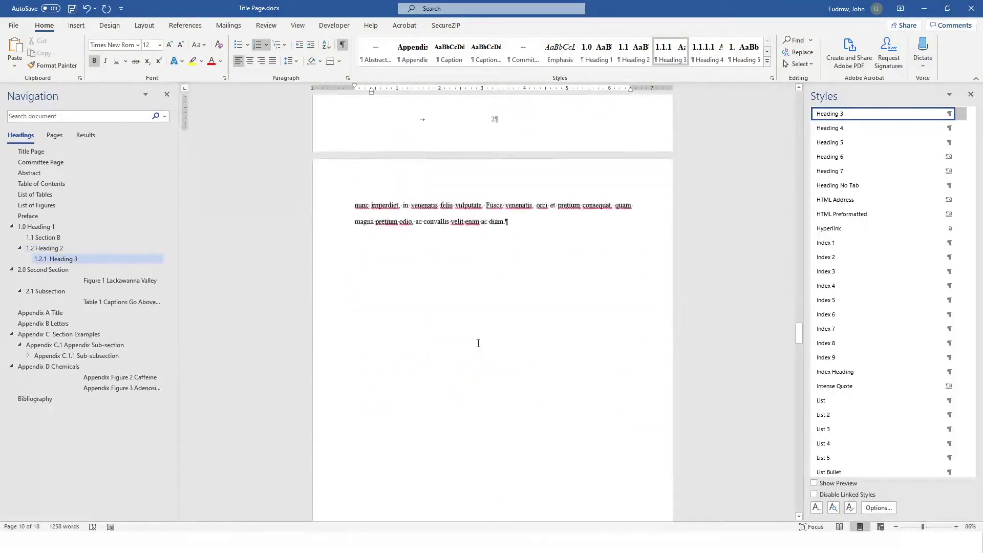
left_click(493, 347)
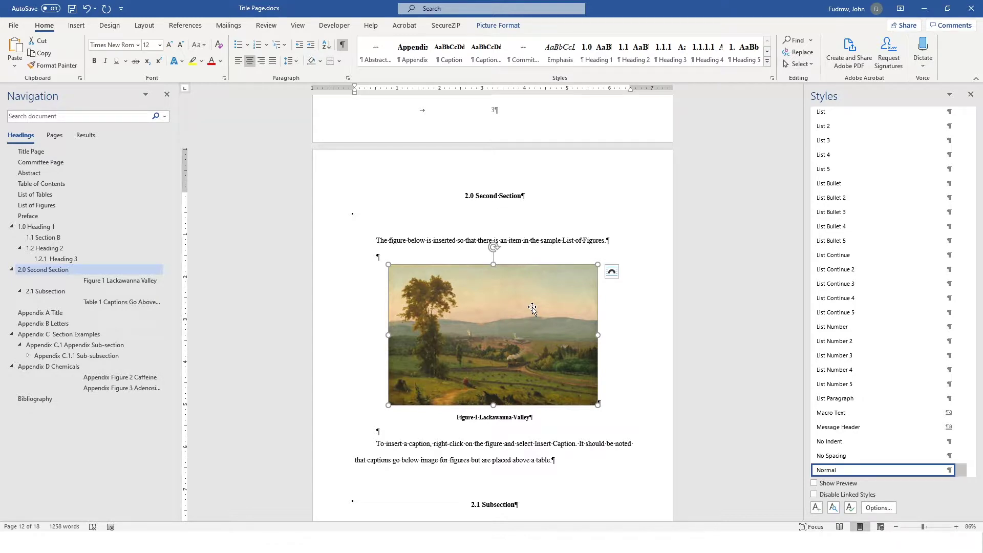
key("ctrl+j")
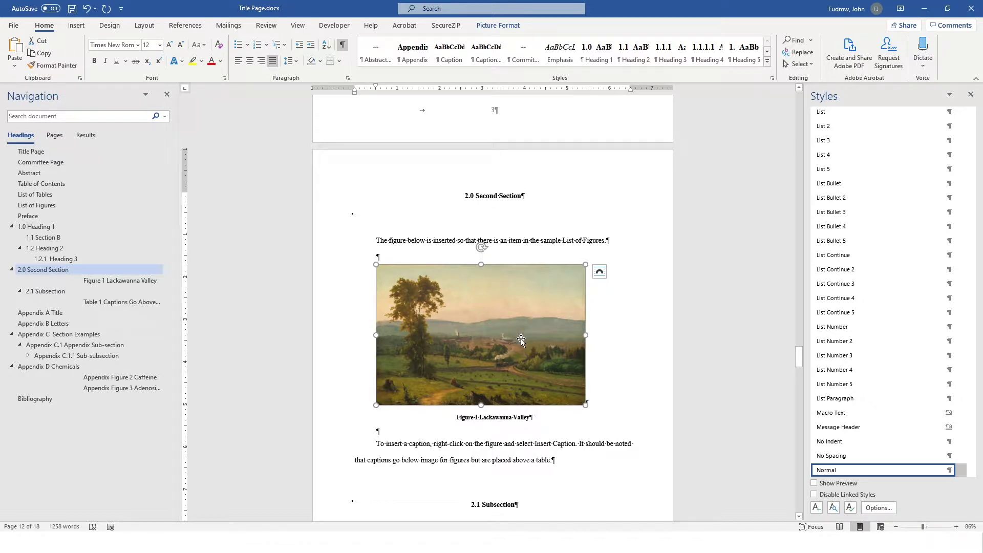
Step: Center the picture after trying No Indent, Normal and indent changes; select 'Lackawanna Valley' in its caption
left_click(830, 441)
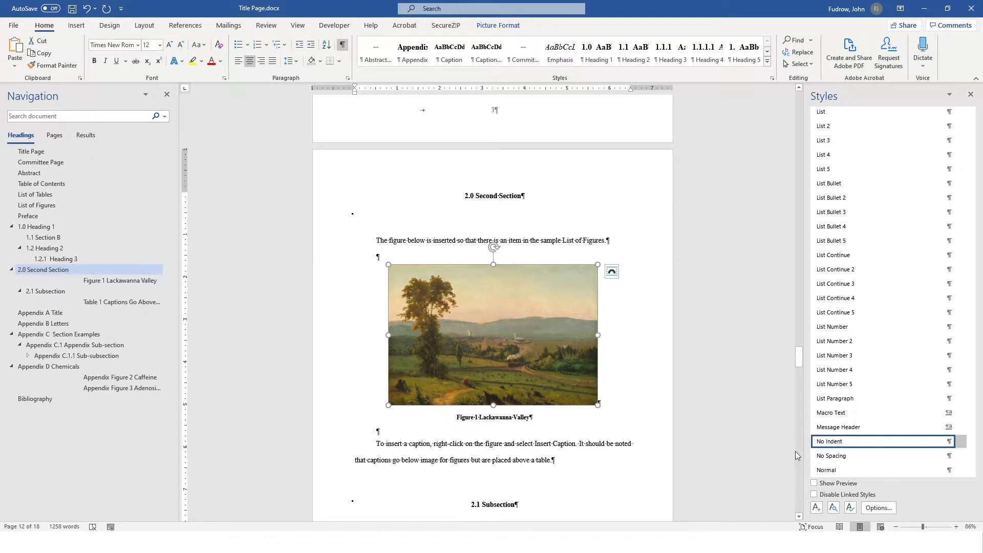
left_click(827, 470)
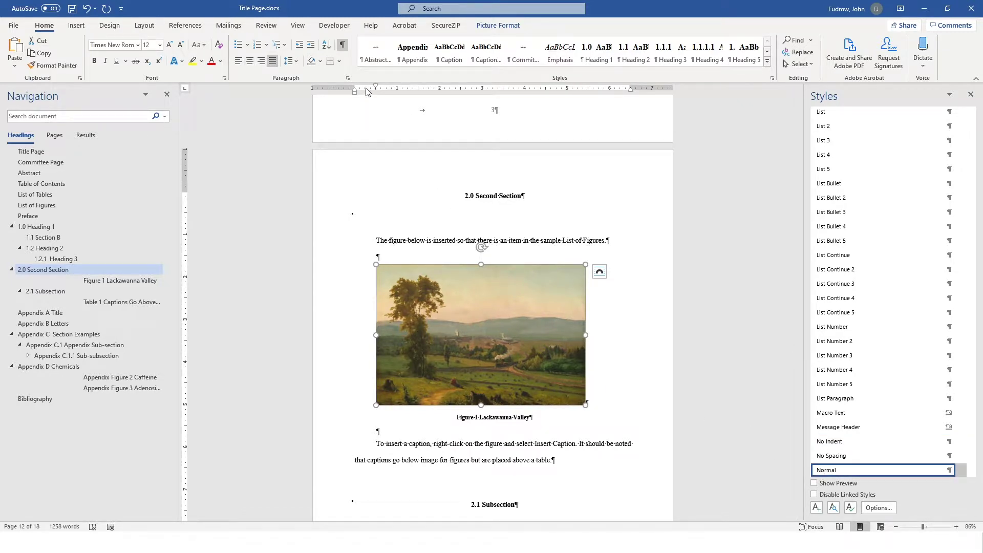
left_click_drag(376, 87, 355, 92)
left_click(471, 328)
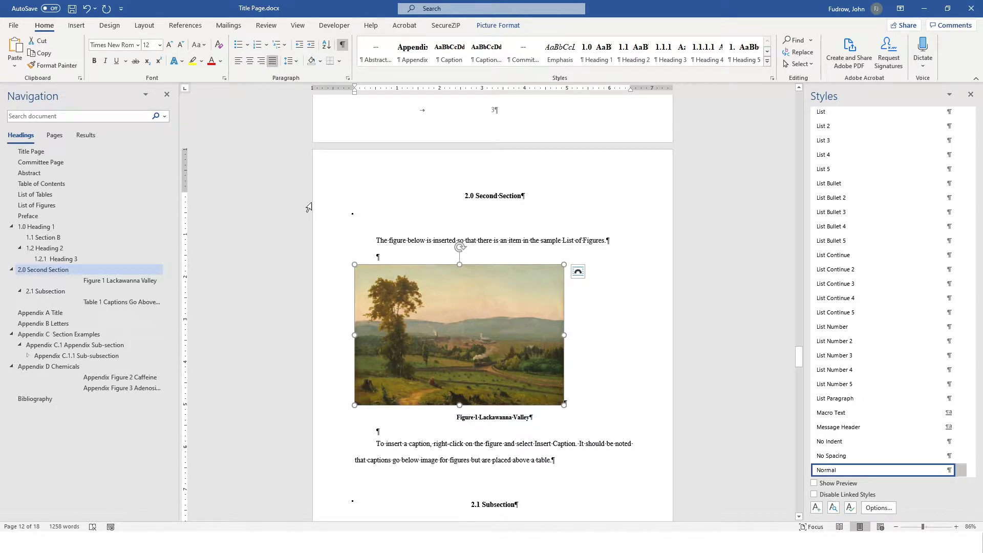
left_click(253, 62)
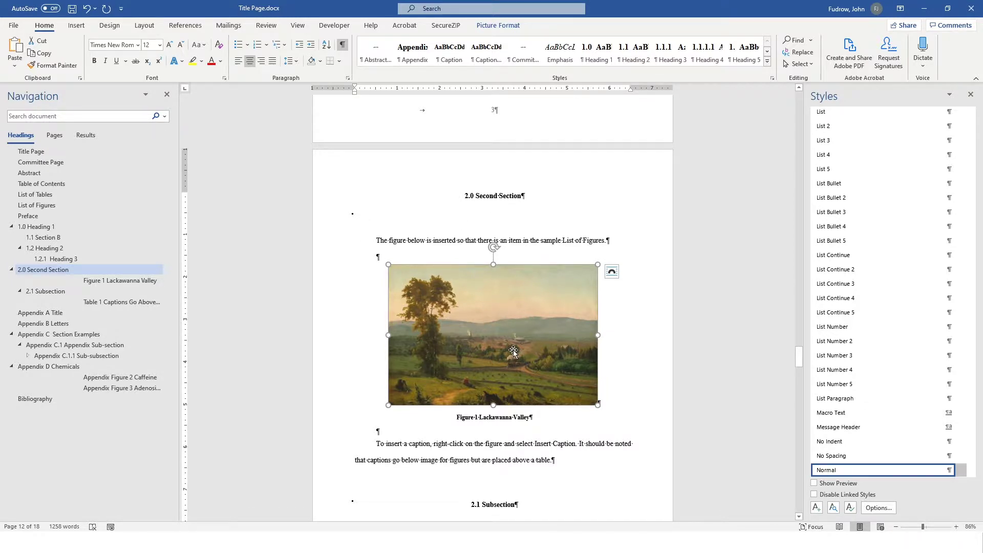
left_click(522, 417)
left_click_drag(530, 418, 478, 419)
key("ctrl+c")
Step: Delete the old 'Figure 1 Lackawanna Valley' caption paragraph below the picture
key("Delete")
triple_click(456, 421)
key("Delete")
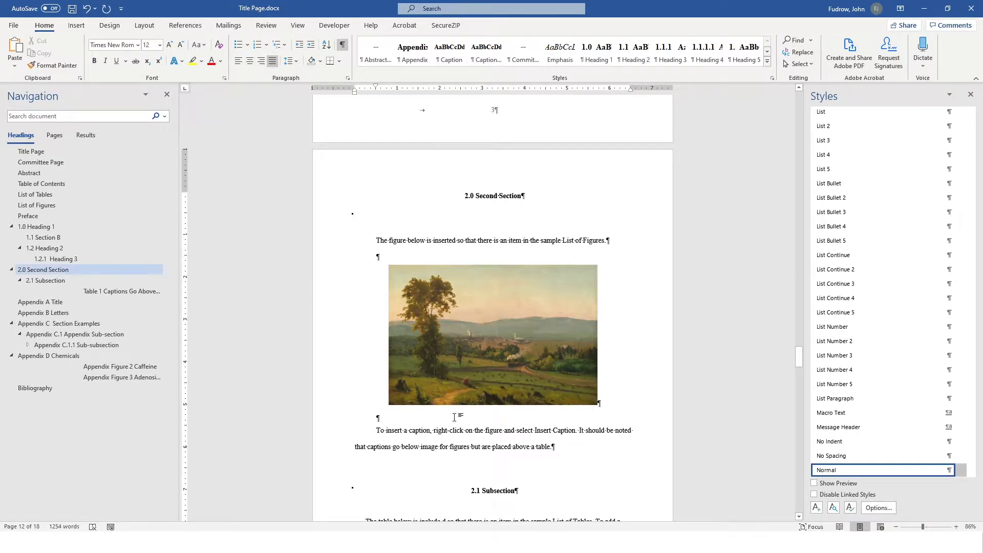
Step: Insert a new caption on the picture reading 'Figure 1 Lackawanna Valley'
left_click(465, 339)
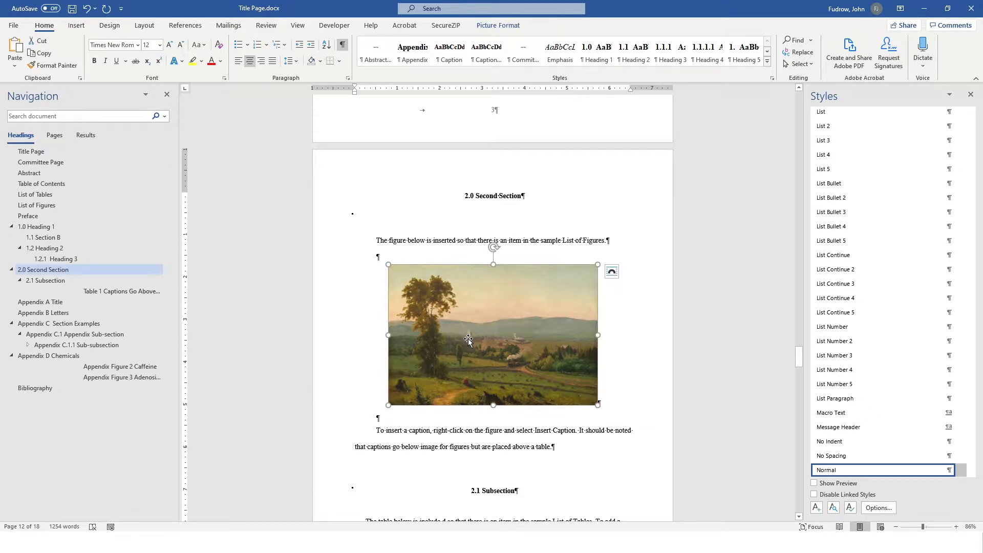
right_click(475, 336)
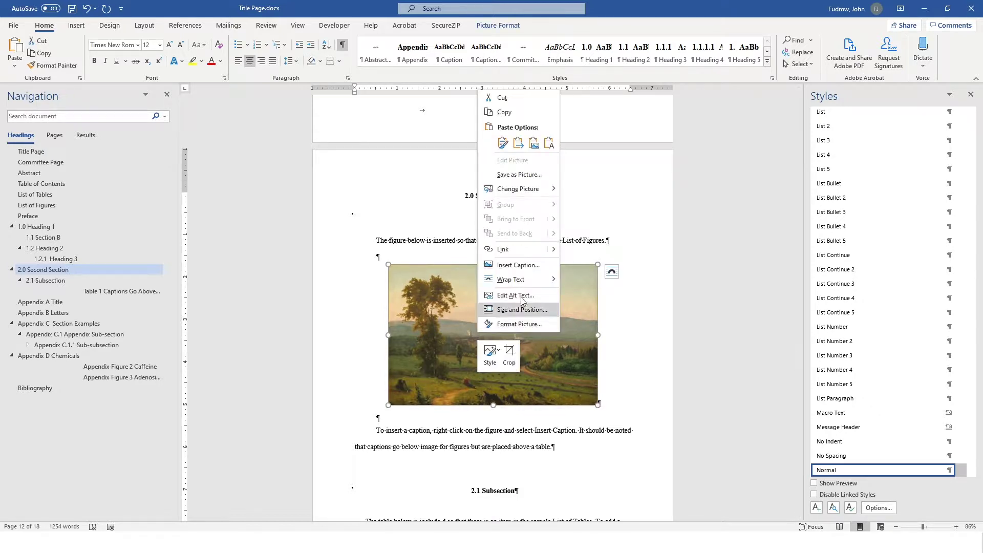
left_click(518, 266)
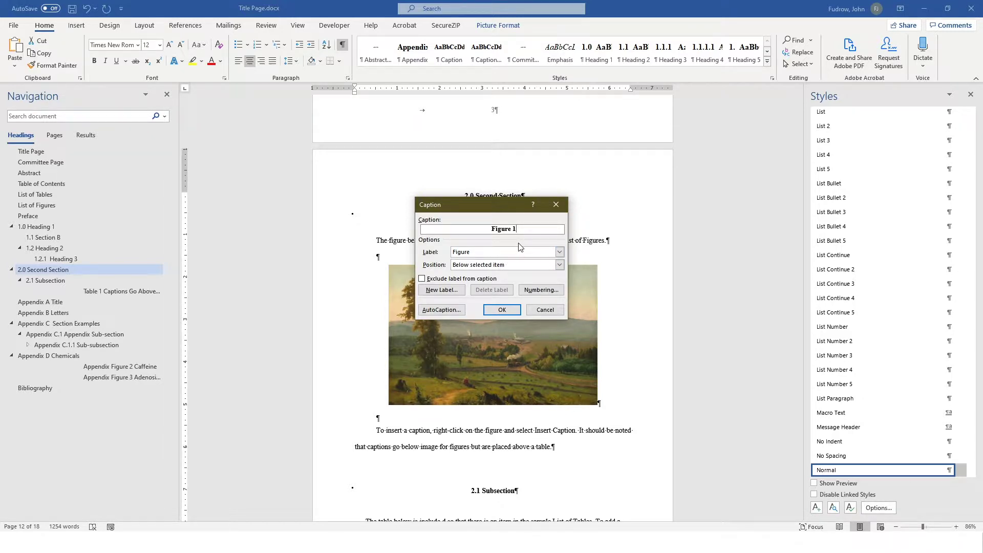
key("ctrl+v")
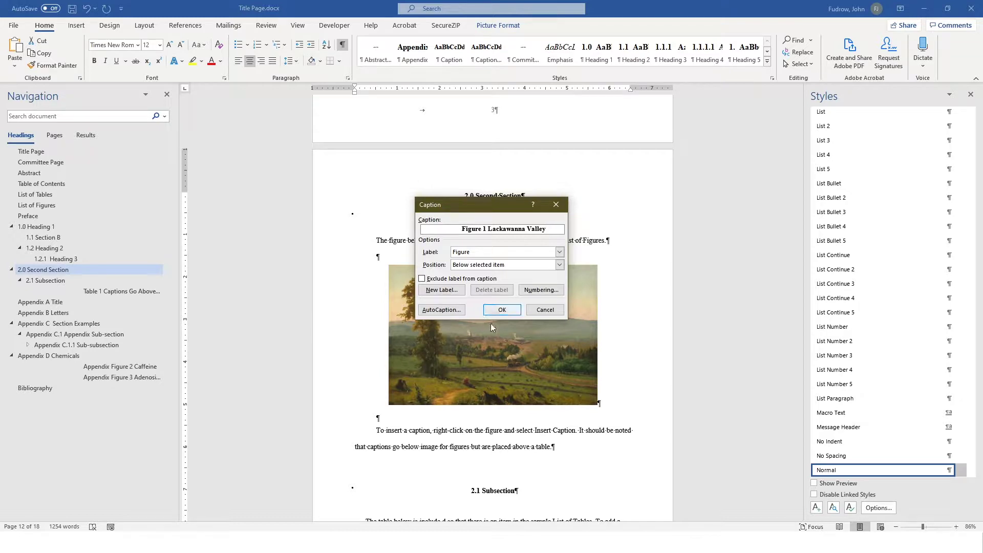
left_click(504, 310)
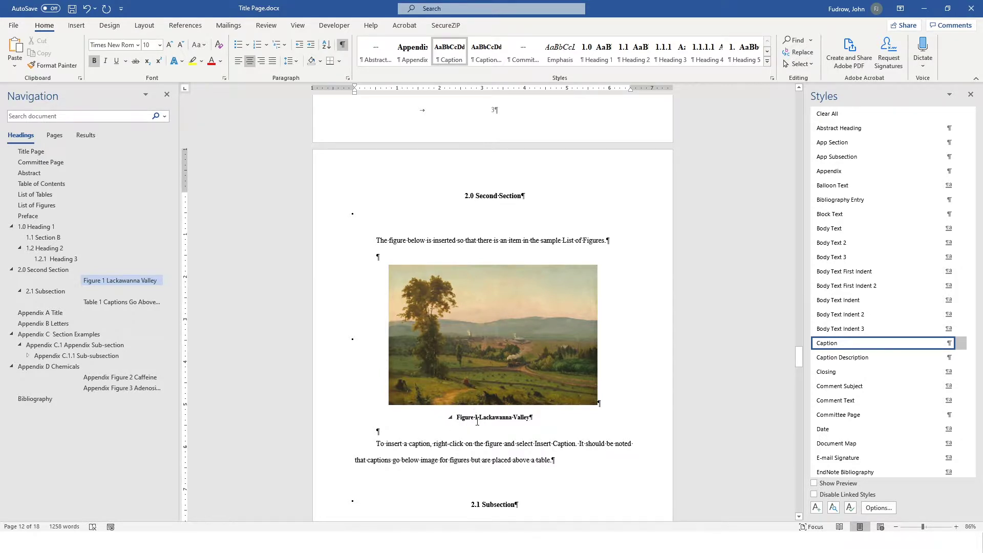
left_click_drag(489, 416, 458, 419)
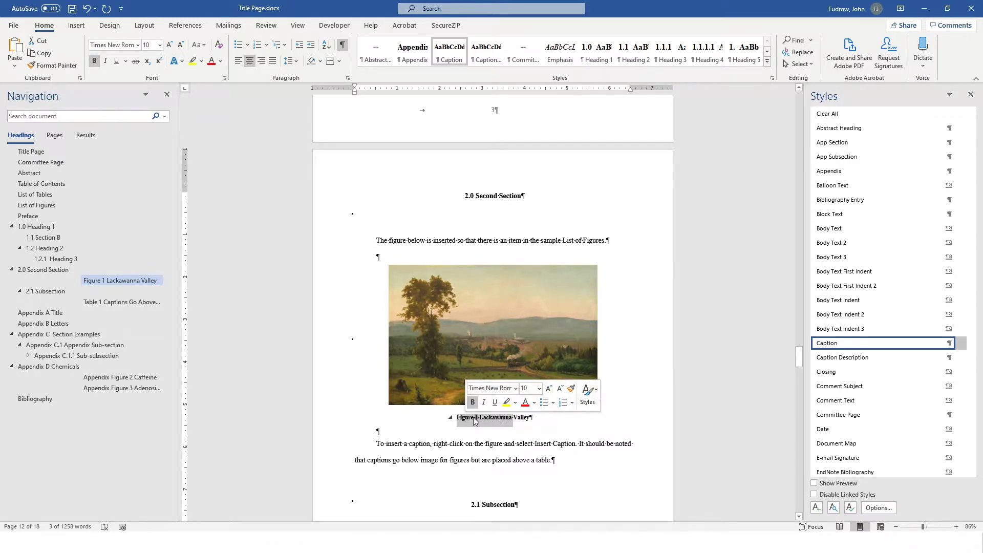
left_click(499, 419)
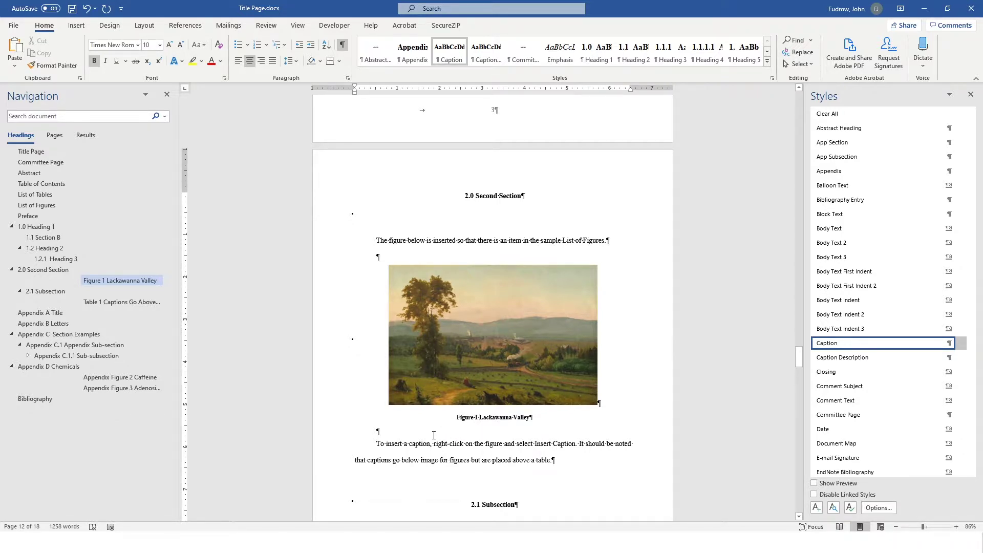
Step: Select the whole Discoverer table under 2.1 Subsection
scroll(434, 435, "down", 6)
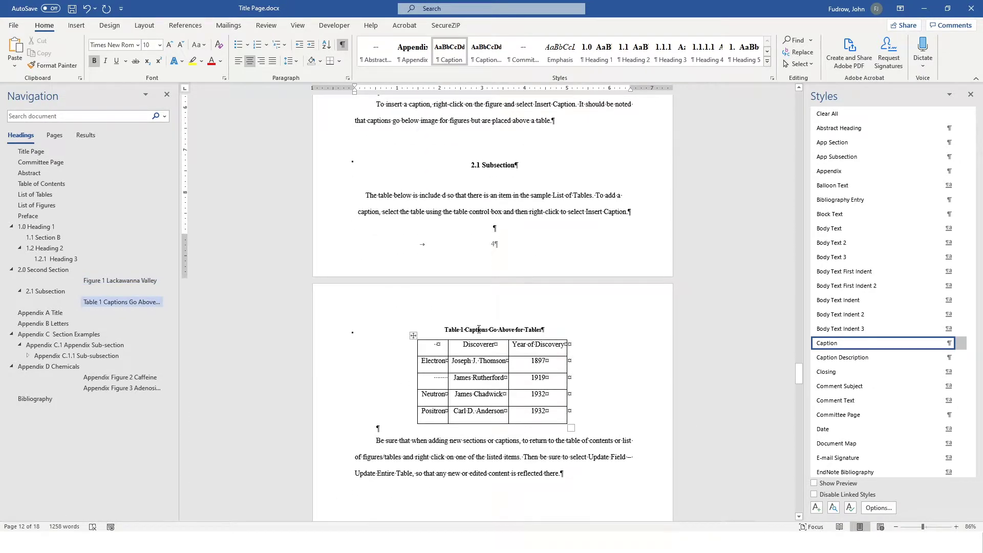
left_click(412, 335)
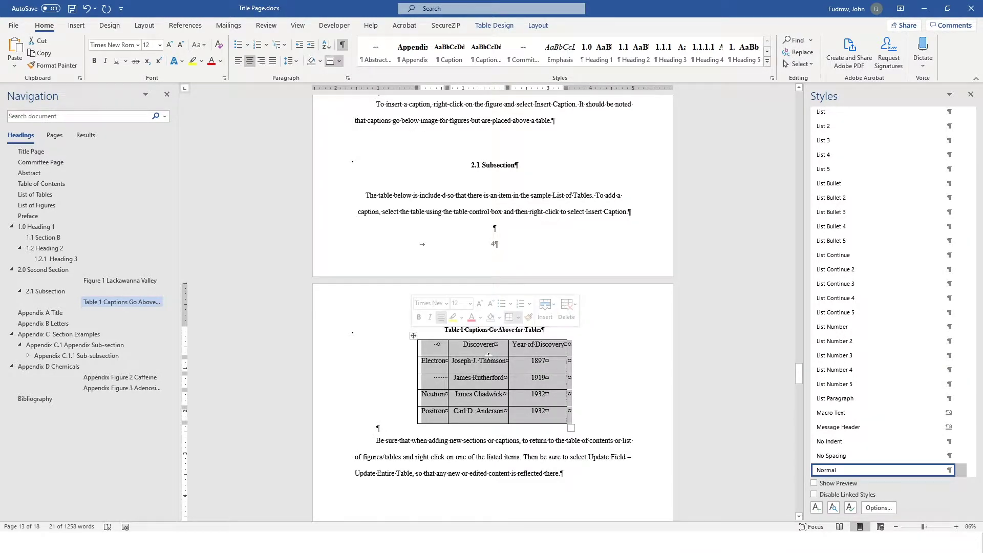
left_click(409, 338)
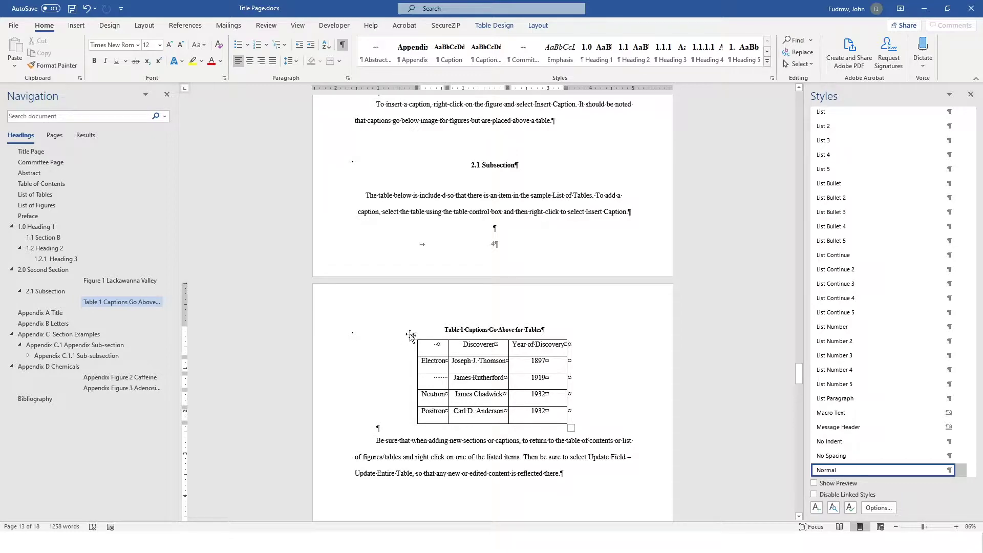
left_click(412, 336)
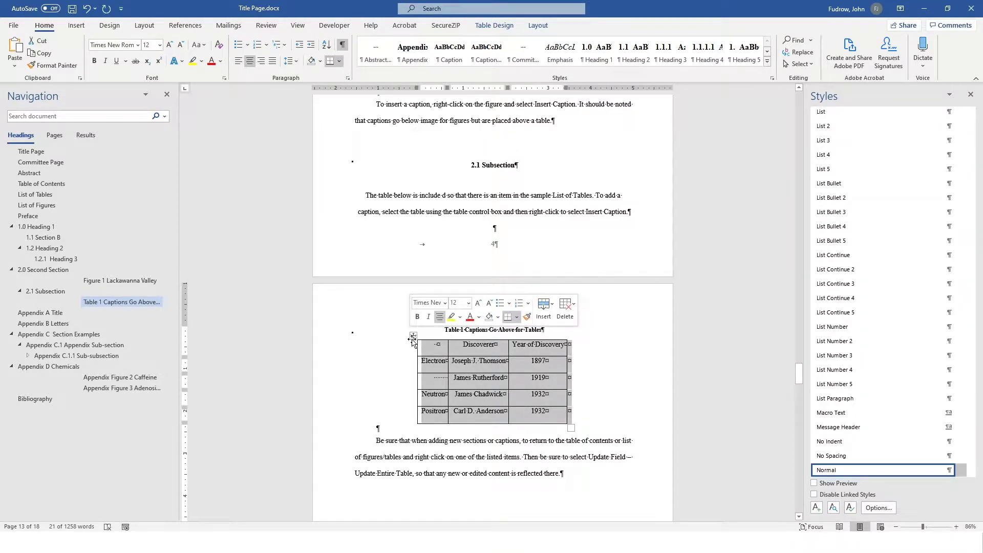
Step: Check the table's Insert Caption settings with label Table, then cancel without adding one
right_click(413, 335)
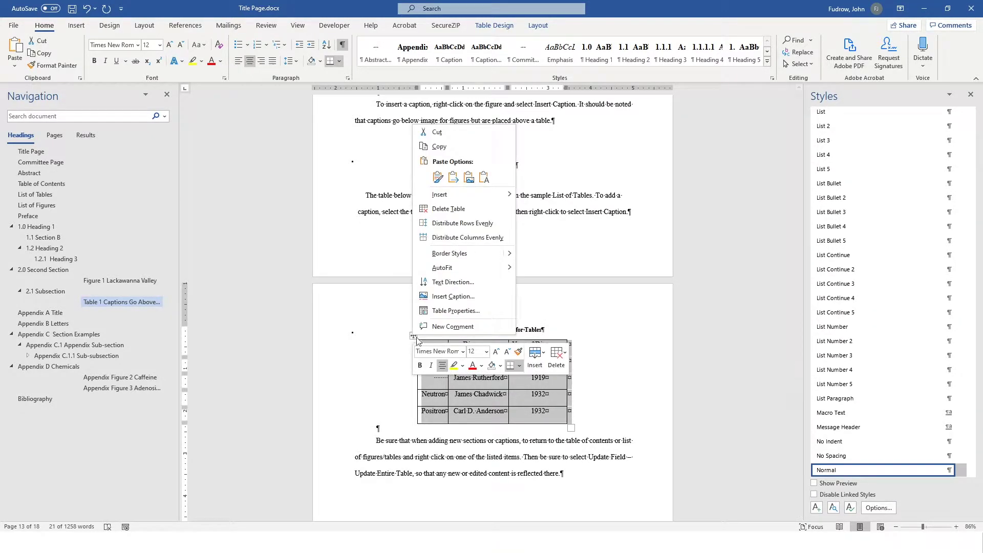
left_click(453, 296)
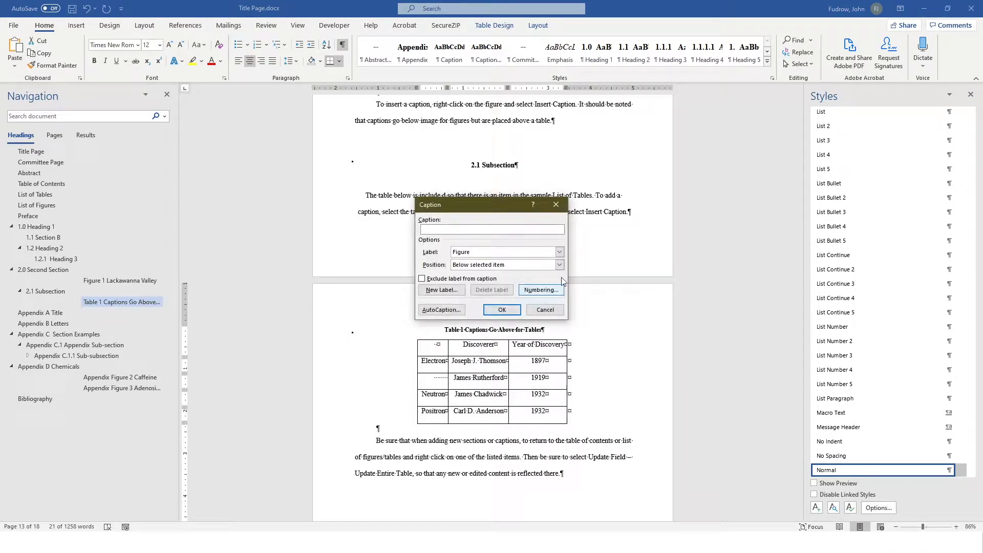
left_click(560, 251)
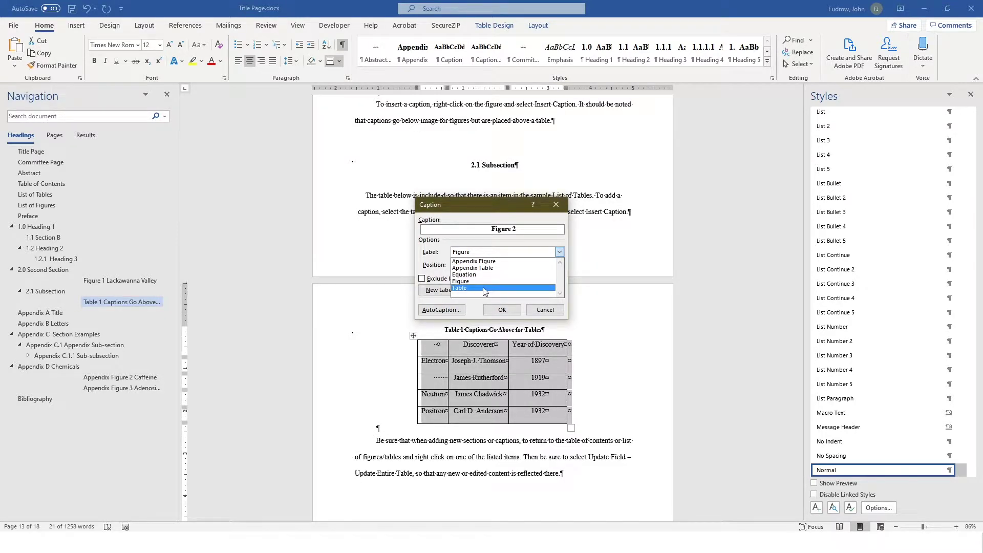
key("Escape")
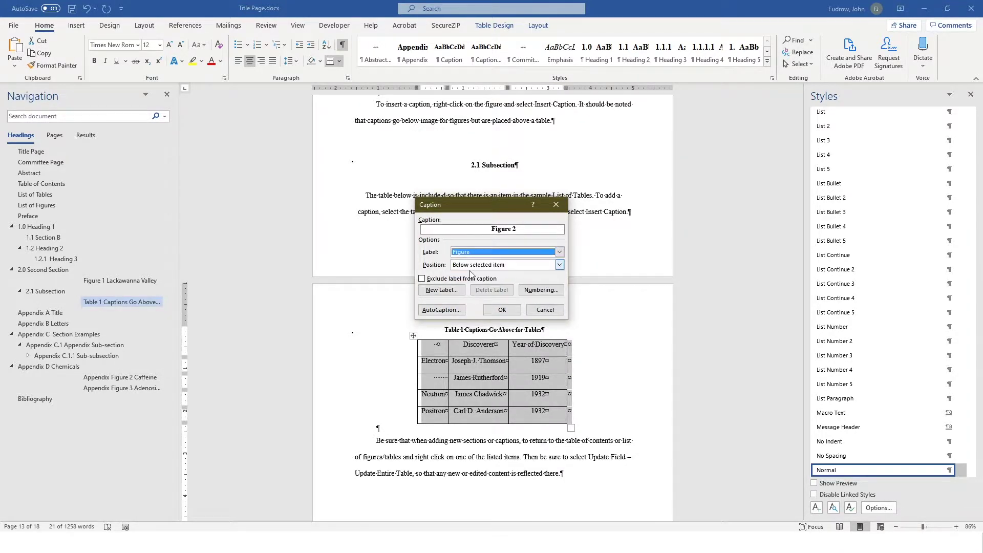
left_click(560, 251)
left_click(464, 292)
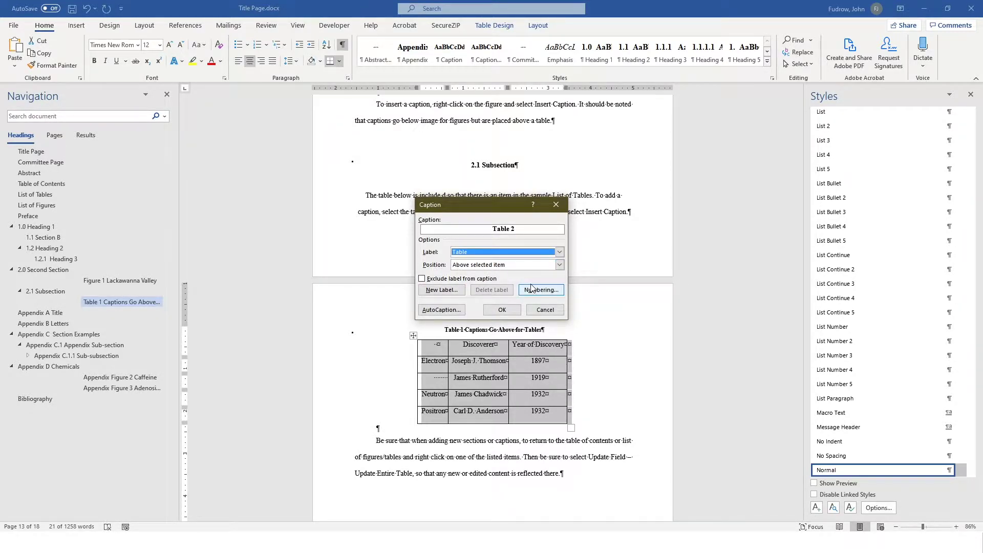
left_click(546, 310)
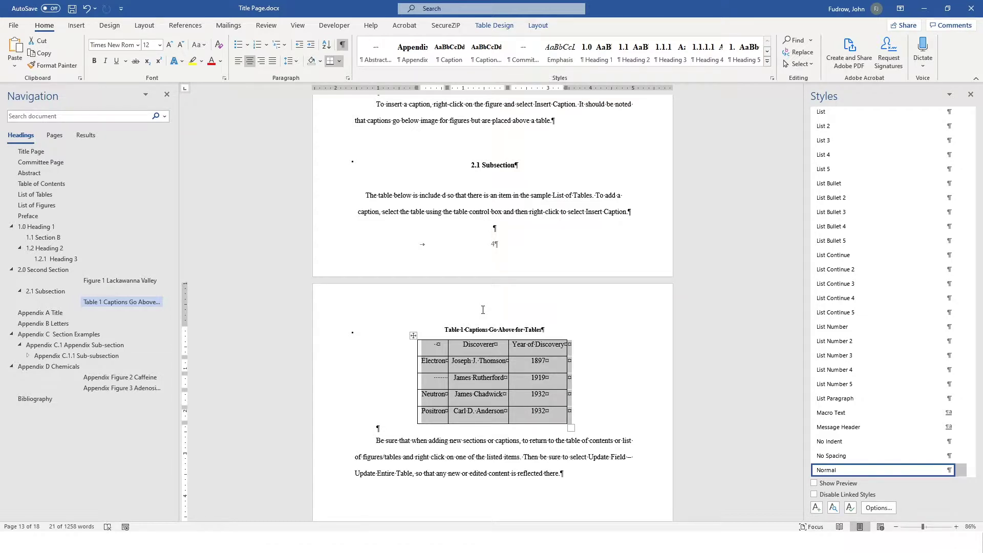
Step: Check the style applied to the Appendix A Title heading
scroll(483, 310, "down", 10)
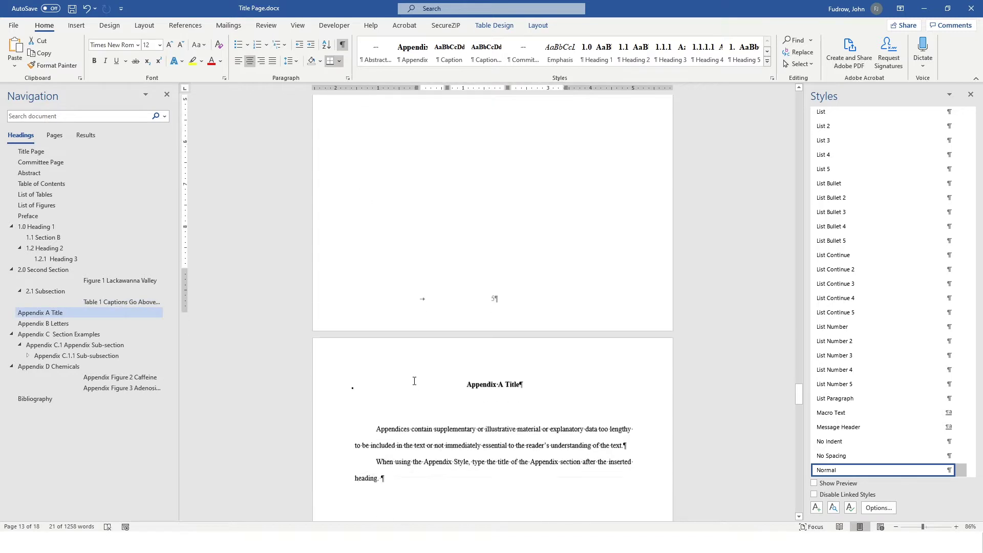
scroll(534, 311, "down", 3)
left_click(512, 224)
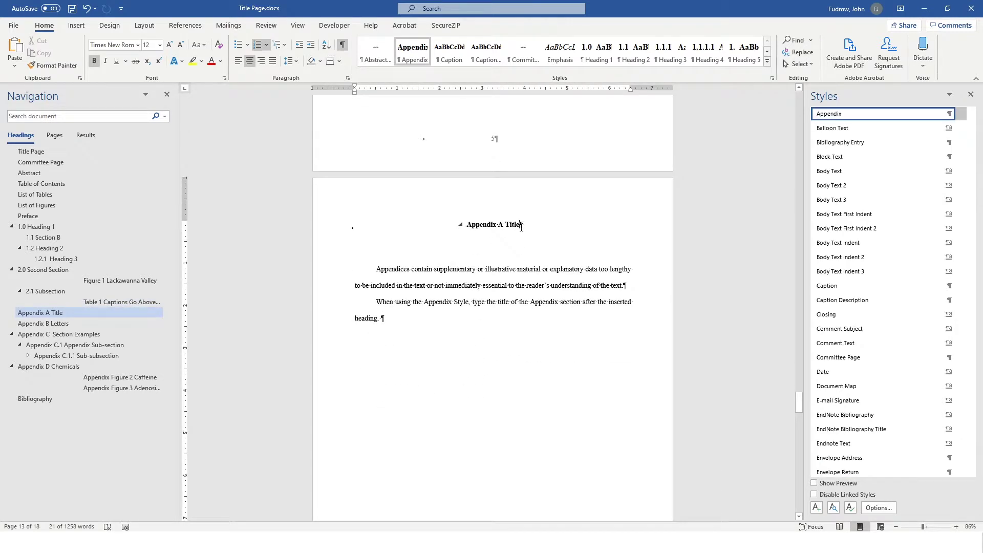
scroll(852, 202, "up", 2)
scroll(851, 198, "up", 1)
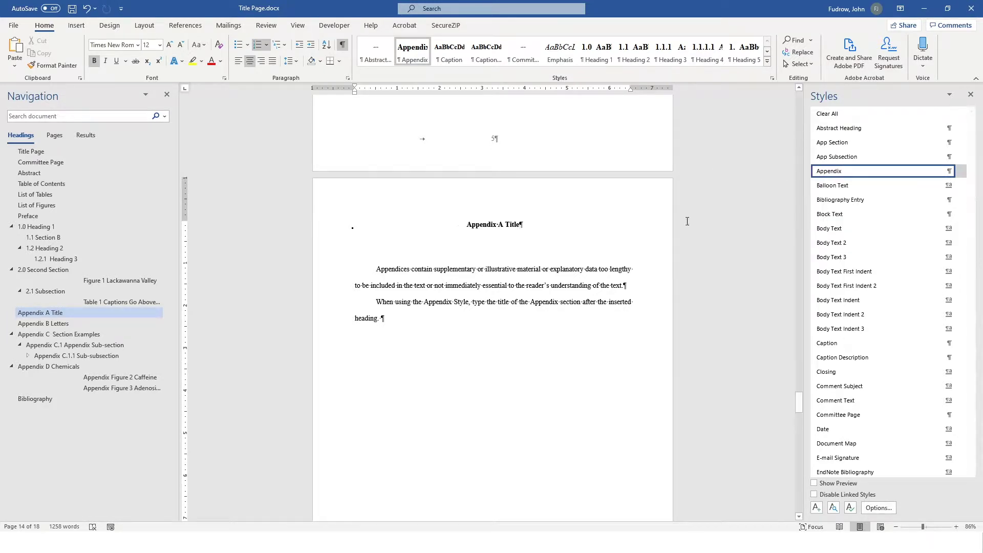
Step: Scroll to Appendix C and select, then deselect, the 'Appendix Table 1' caption
scroll(509, 326, "down", 5)
scroll(502, 346, "down", 15)
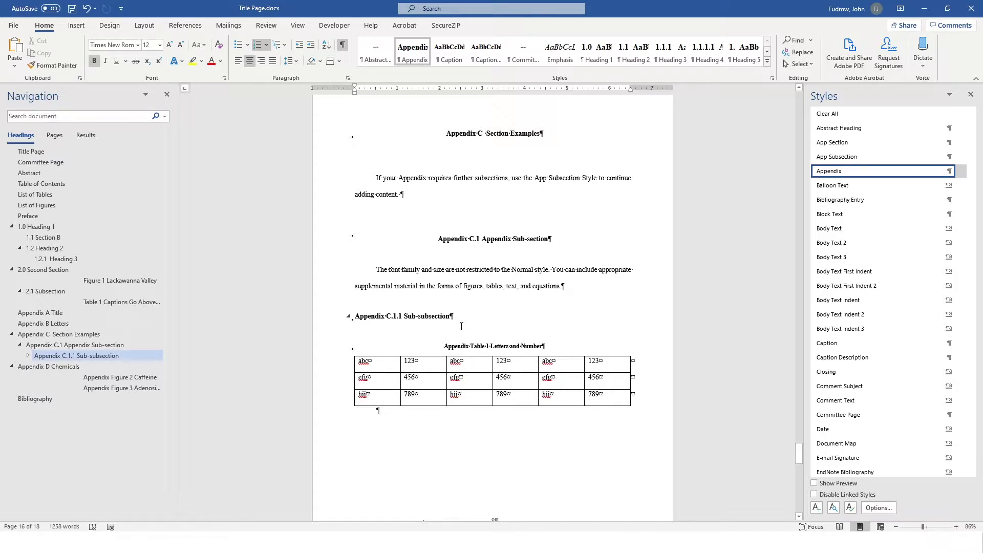
scroll(485, 344, "down", 1)
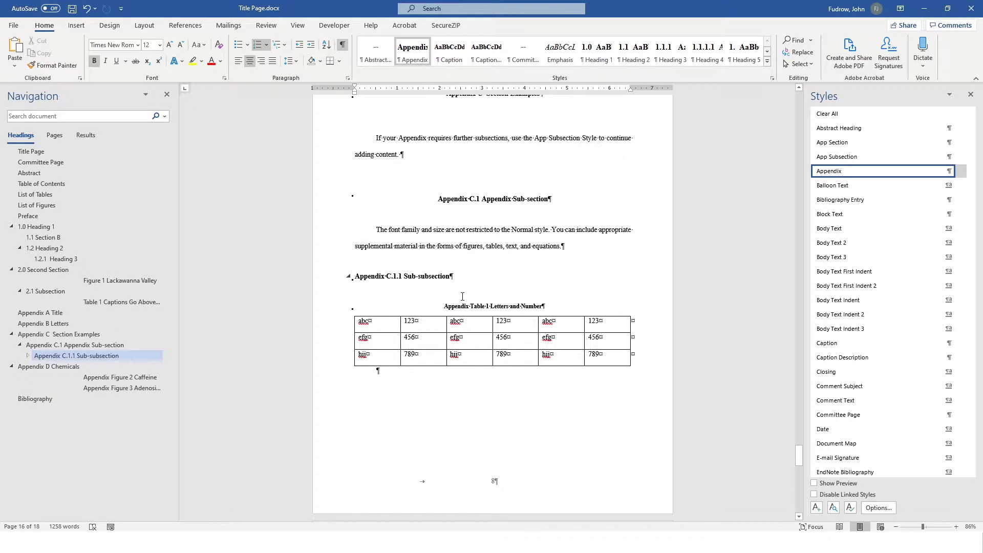
left_click_drag(510, 306, 444, 306)
left_click(468, 308)
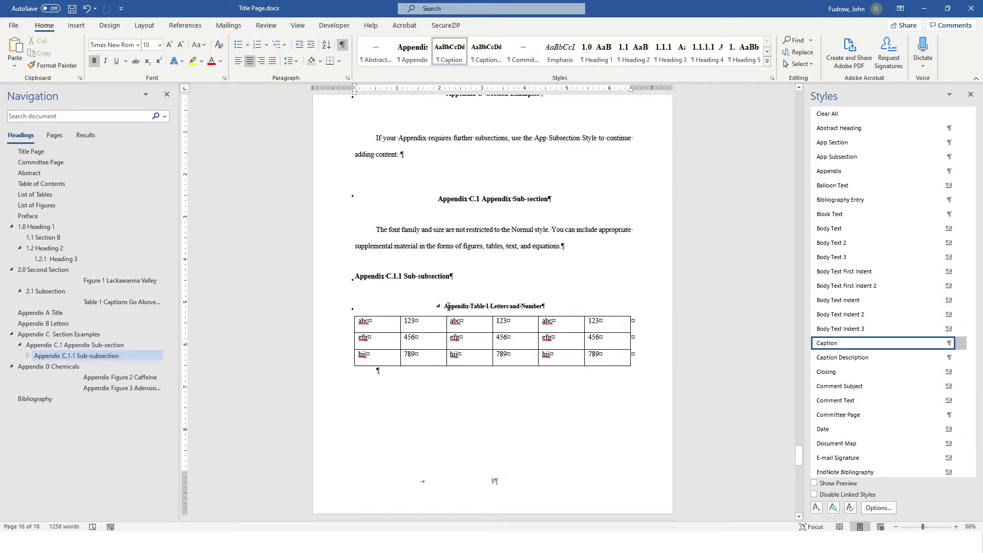
scroll(448, 307, "down", 2)
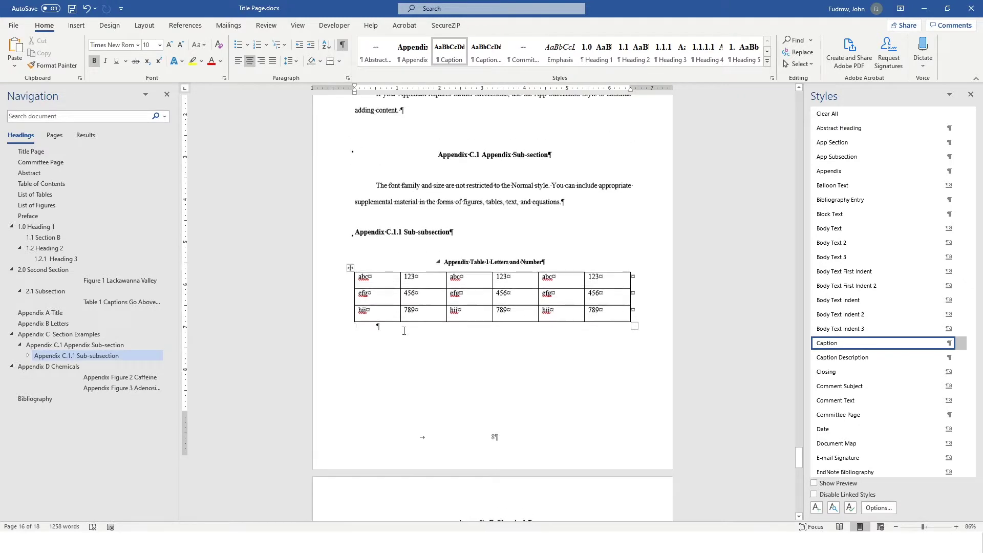
Step: Go to the List of Figures and inspect the Figure 1 Lackawanna Valley entry
left_click(43, 214)
left_click(43, 209)
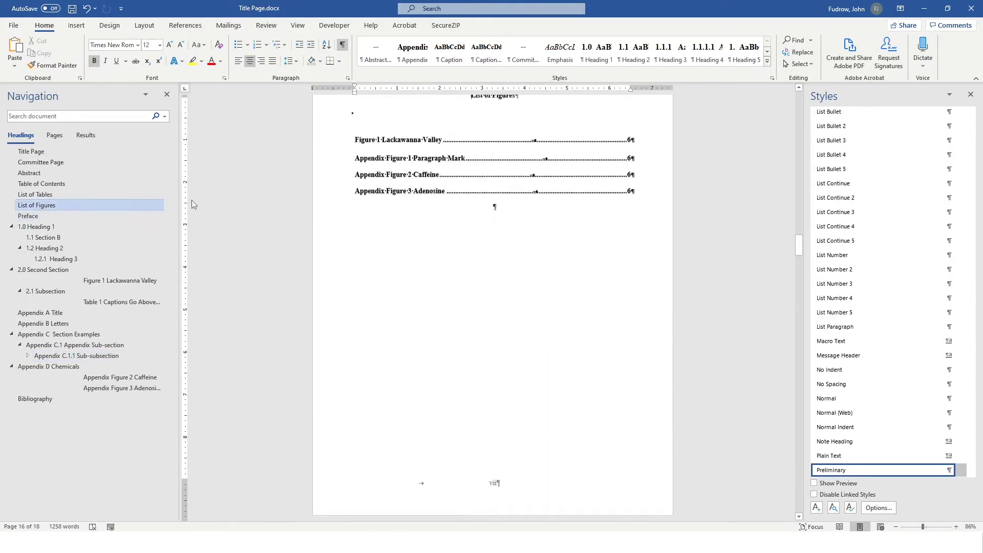
left_click(466, 204)
scroll(410, 235, "up", 1)
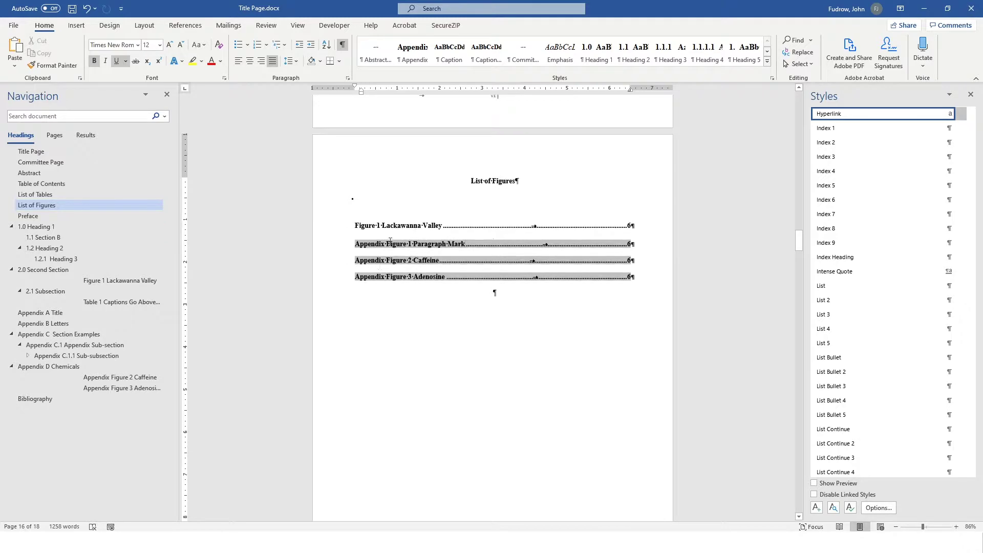
left_click(400, 225)
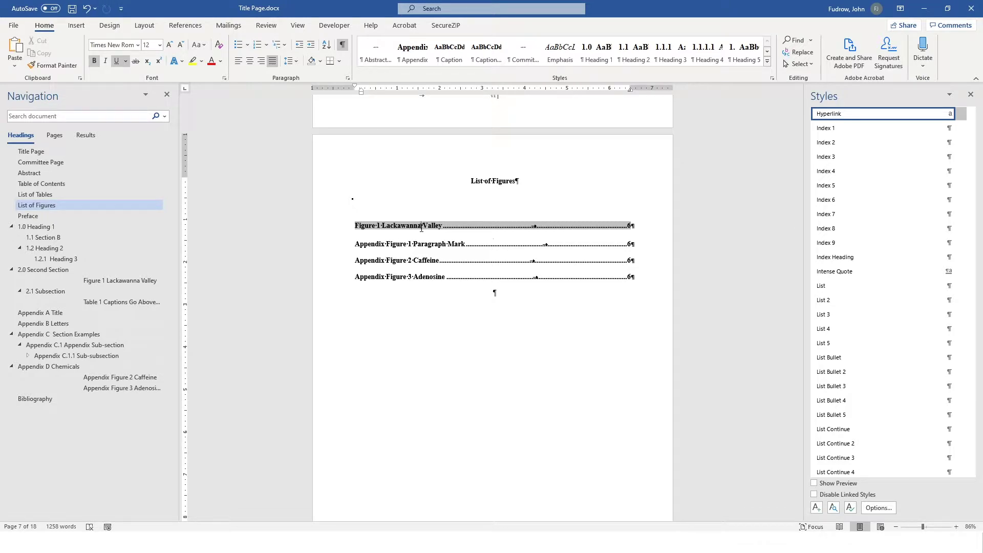
Step: Inspect the Table 1 Captions entry in the List of Tables
scroll(571, 246, "up", 8)
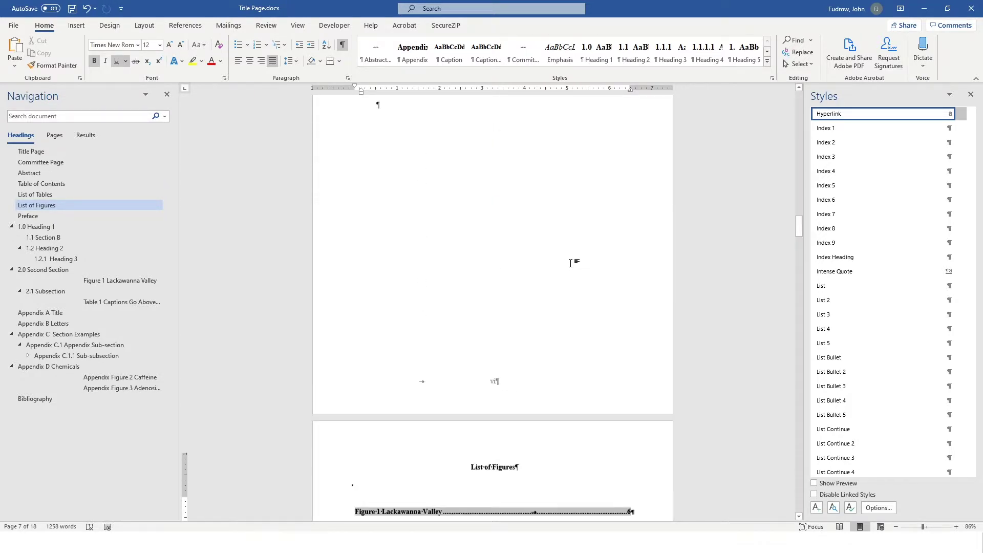
left_click(633, 149)
scroll(633, 154, "up", 1)
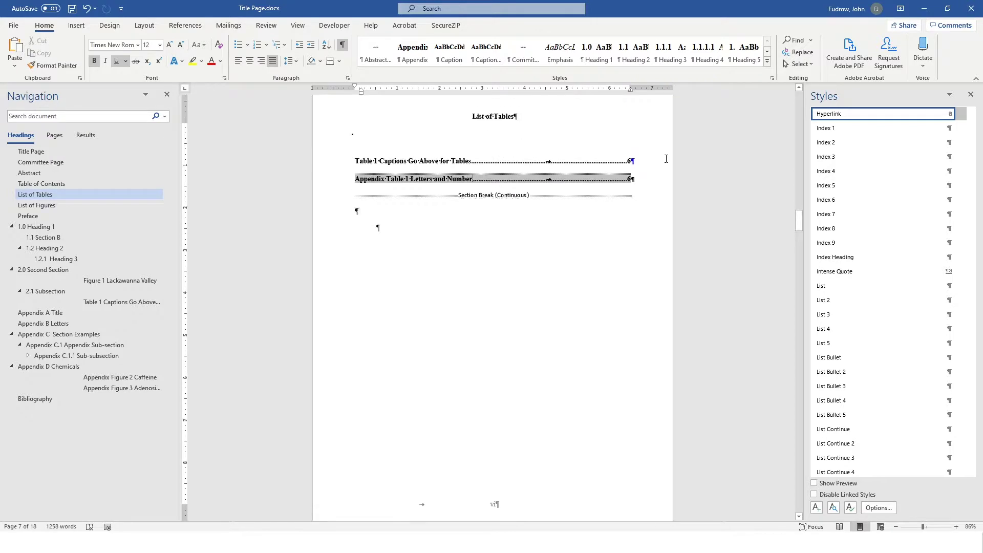
left_click(633, 179)
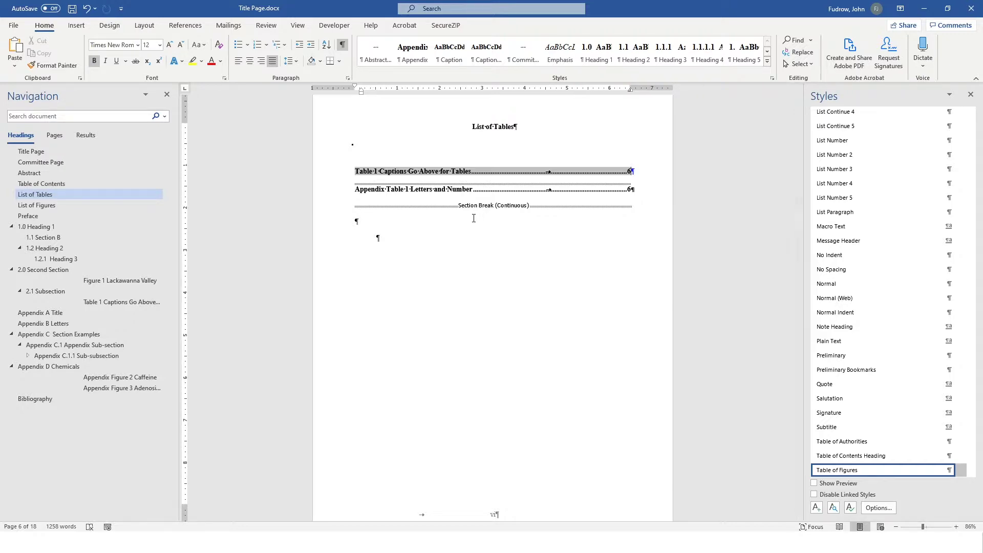
Step: Follow the Appendix Figure 1 entry, then place the caret in the Table 1 caption
scroll(514, 254, "down", 10)
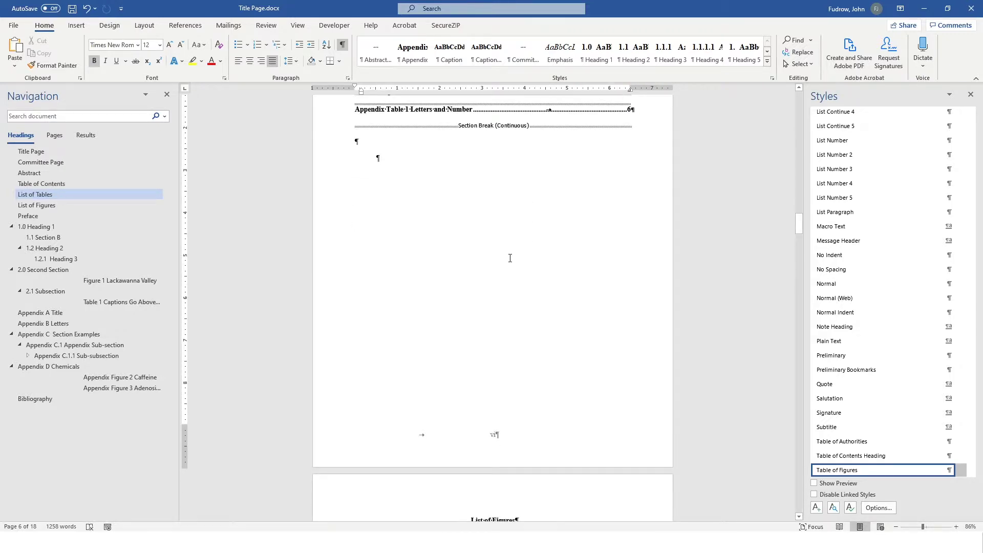
scroll(442, 366, "down", 5)
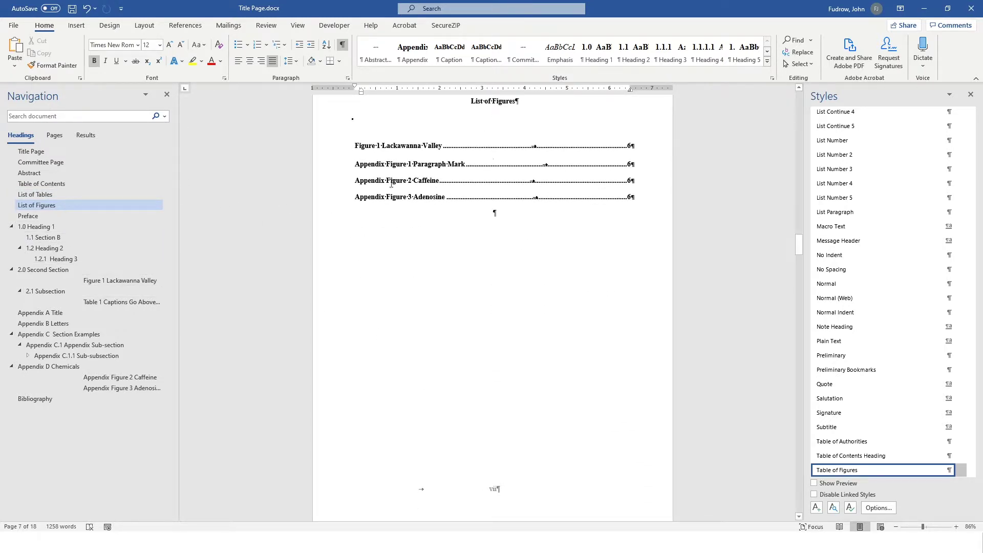
scroll(430, 167, "down", 1)
left_click(430, 167, "ctrl")
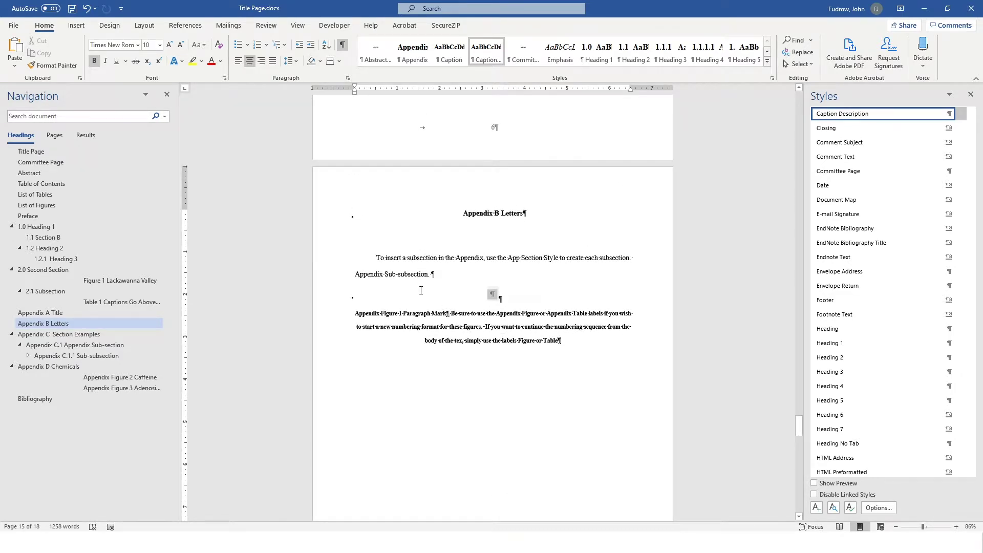
scroll(421, 290, "up", 1)
scroll(442, 322, "up", 19)
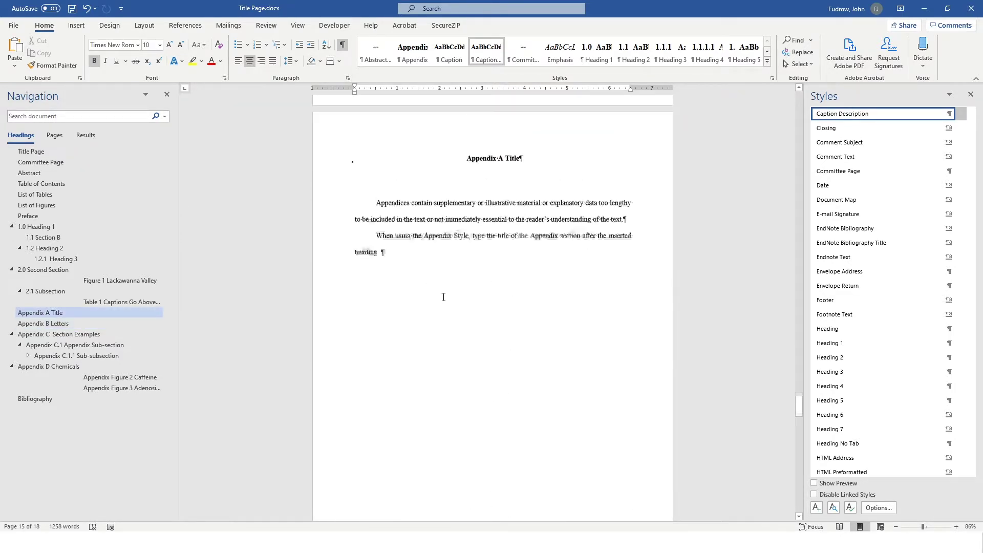
scroll(455, 296, "up", 4)
left_click(461, 221)
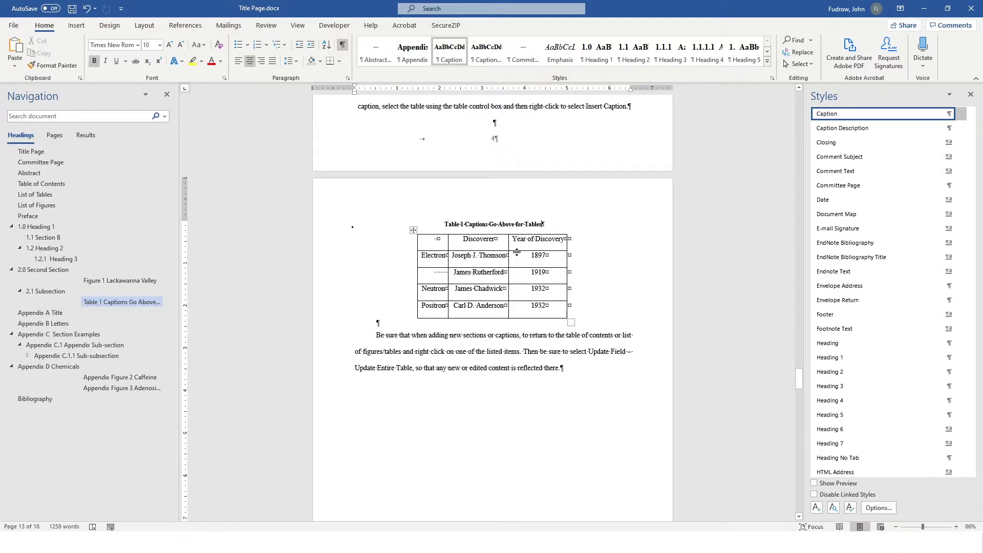
Step: Append 'but This Can be Changed' to the Table 1 caption and go to the List of Tables
type("but This")
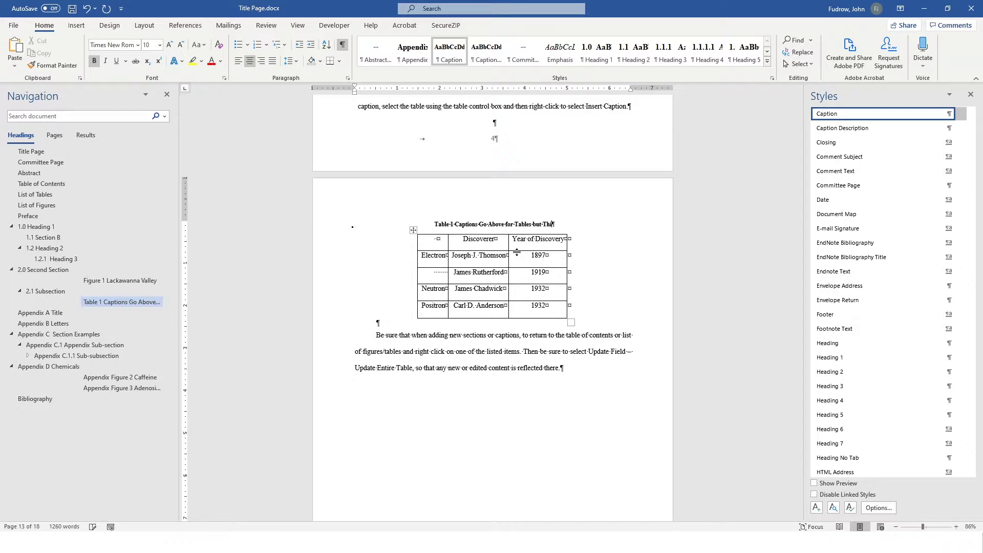
type(" Can")
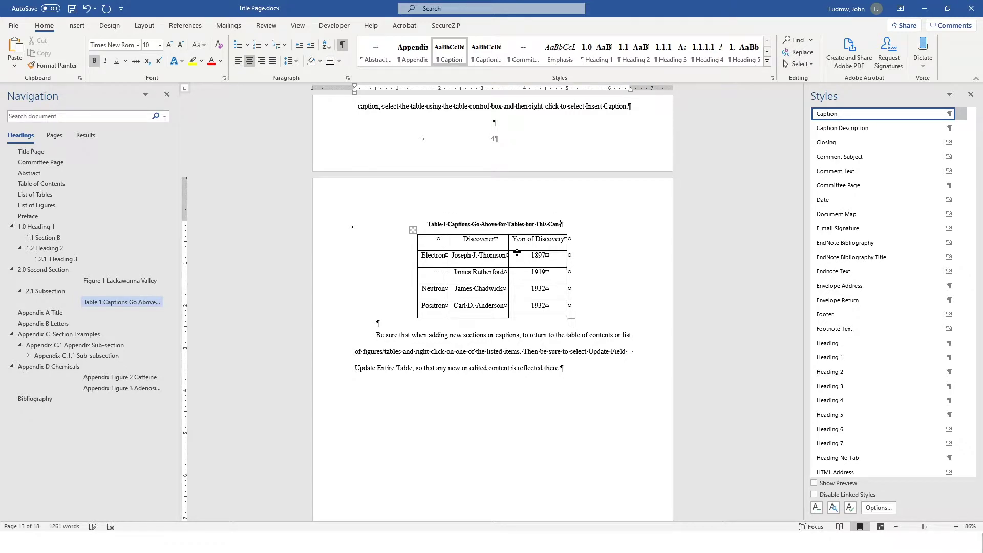
type(" be Changed")
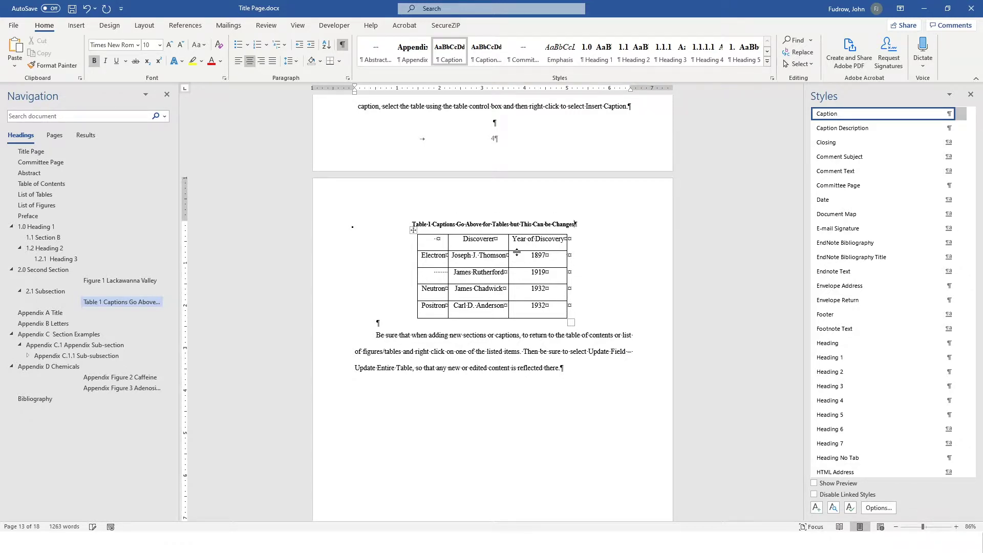
left_click(56, 197)
scroll(440, 192, "up", 1)
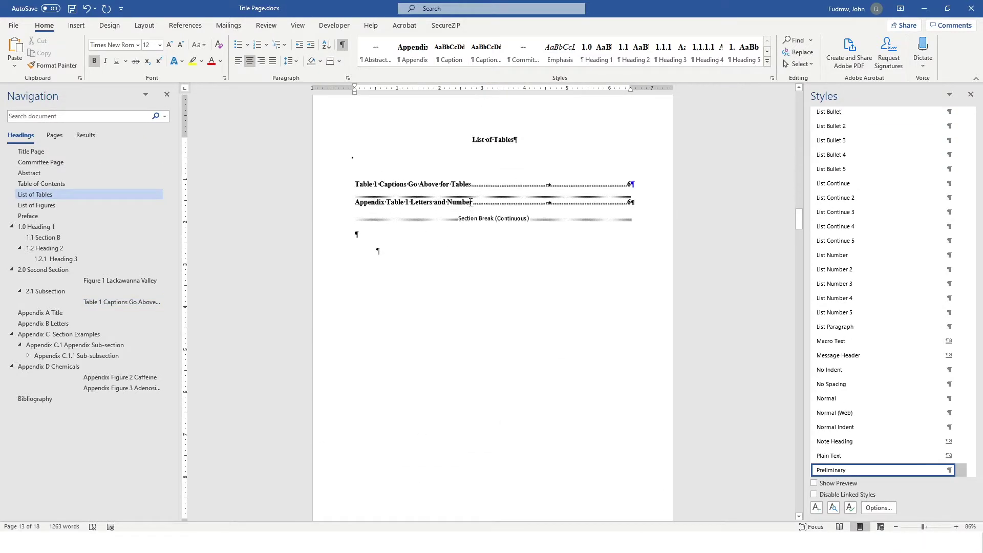
Step: Update the entire List of Tables field, then jump to Appendix Figure 1 via the List of Figures
right_click(432, 189)
left_click(468, 256)
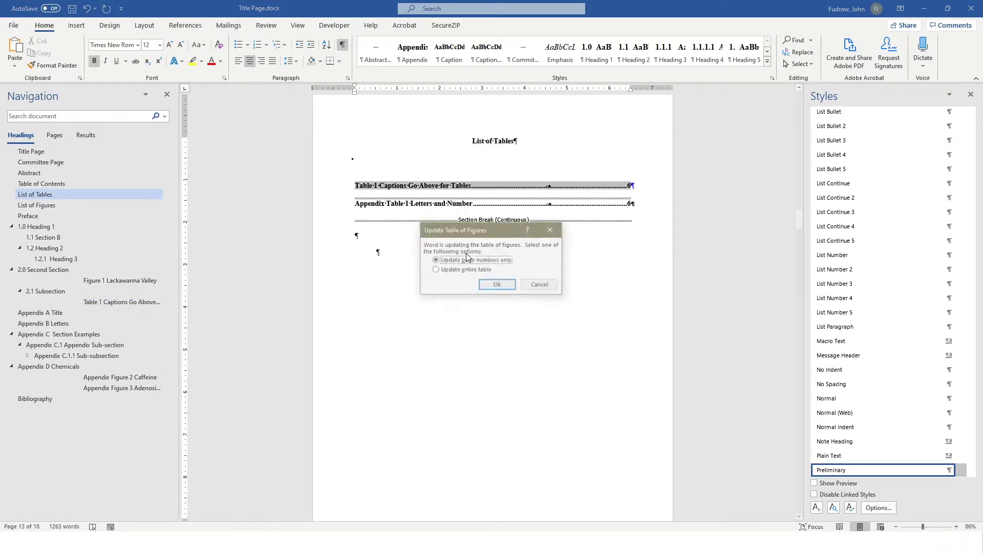
left_click(474, 271)
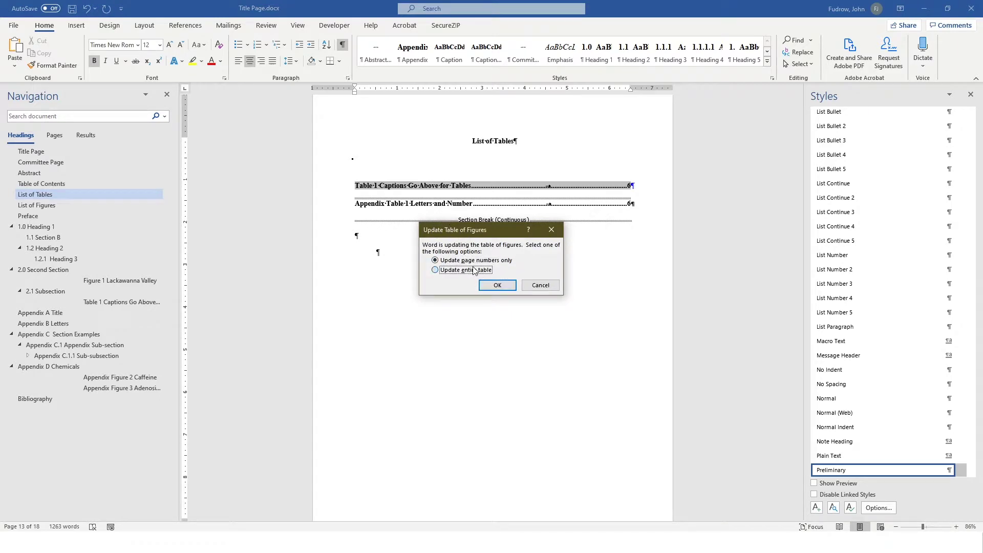
left_click(487, 284)
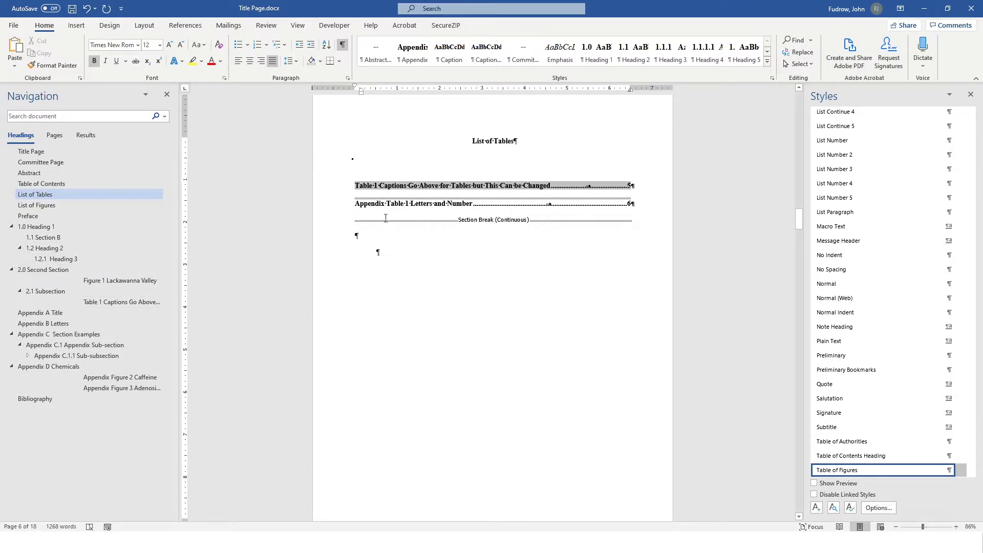
left_click(36, 205)
left_click(445, 268, "ctrl")
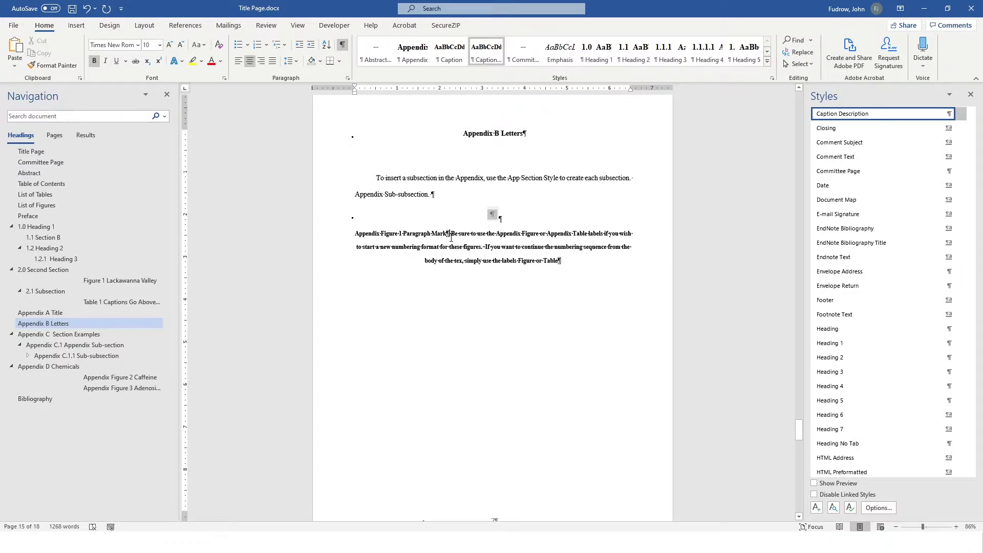
Step: Keep the Appendix Figure 1 caption centred and break it before 'Be sure…' into a new paragraph
key("ctrl+j")
key("ctrl+e")
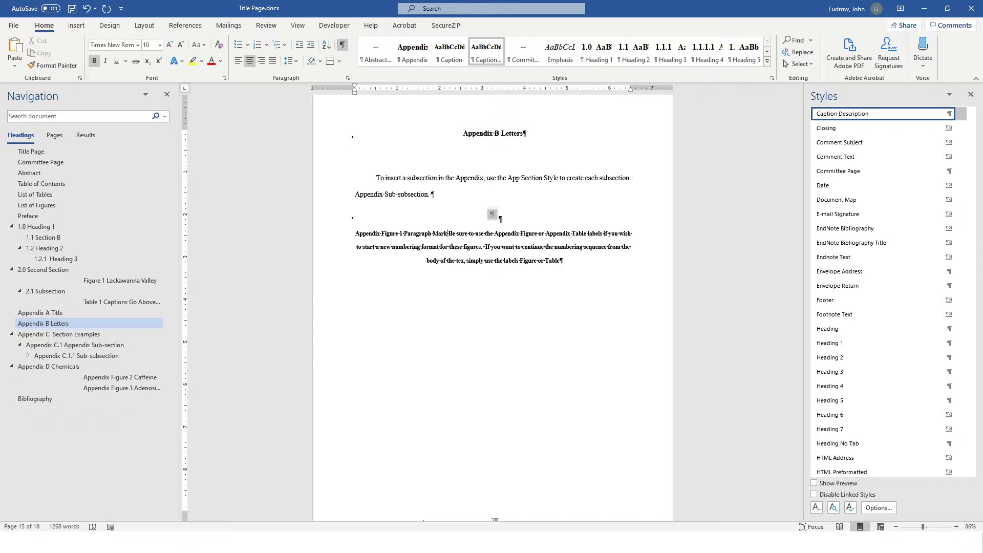
left_click(448, 236)
key("Return")
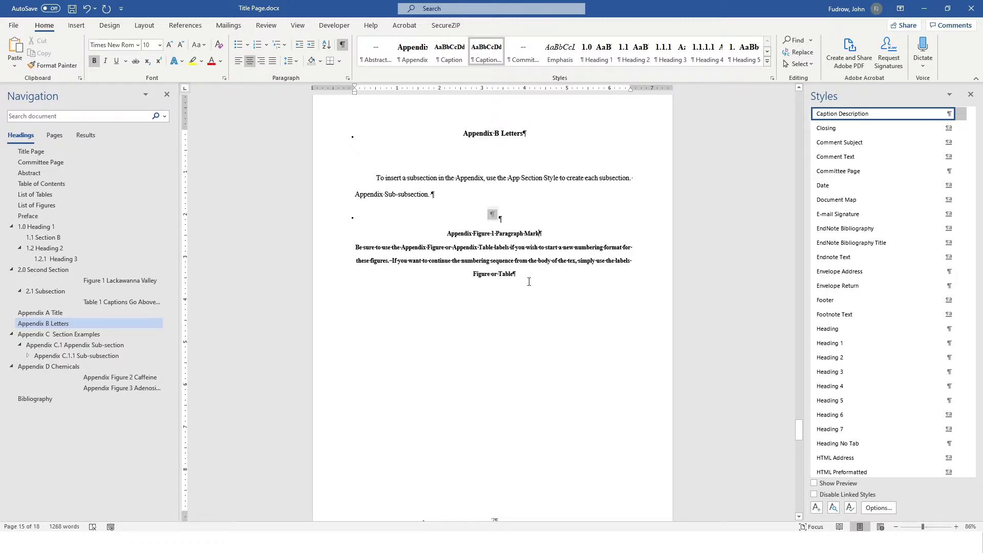
left_click_drag(514, 275, 330, 251)
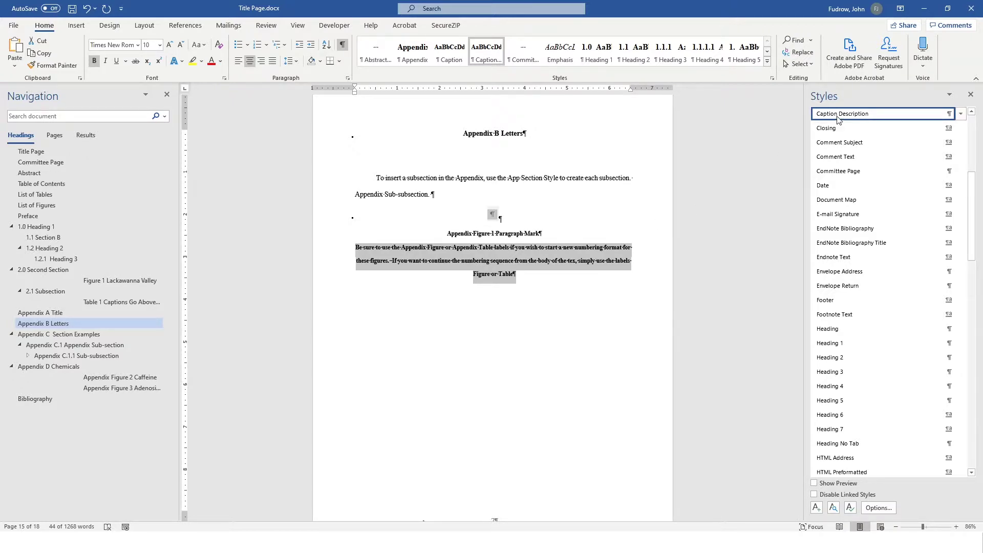
scroll(841, 213, "up", 1)
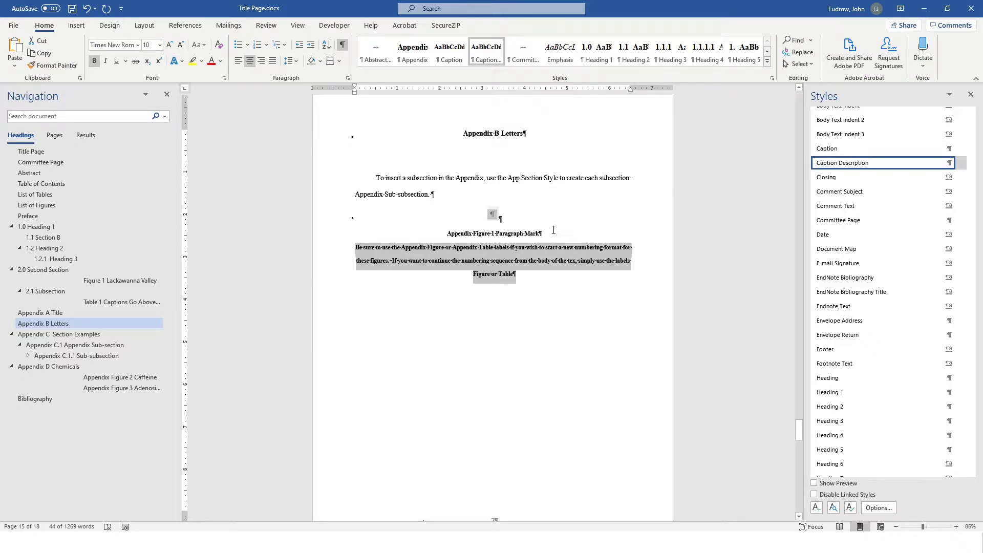
left_click(546, 244)
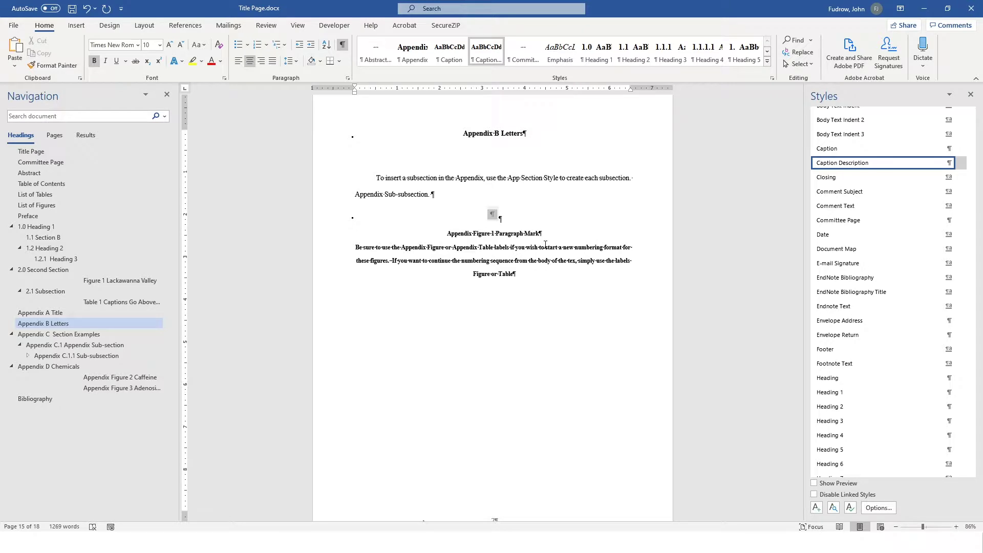
key("ctrl+alt+Return")
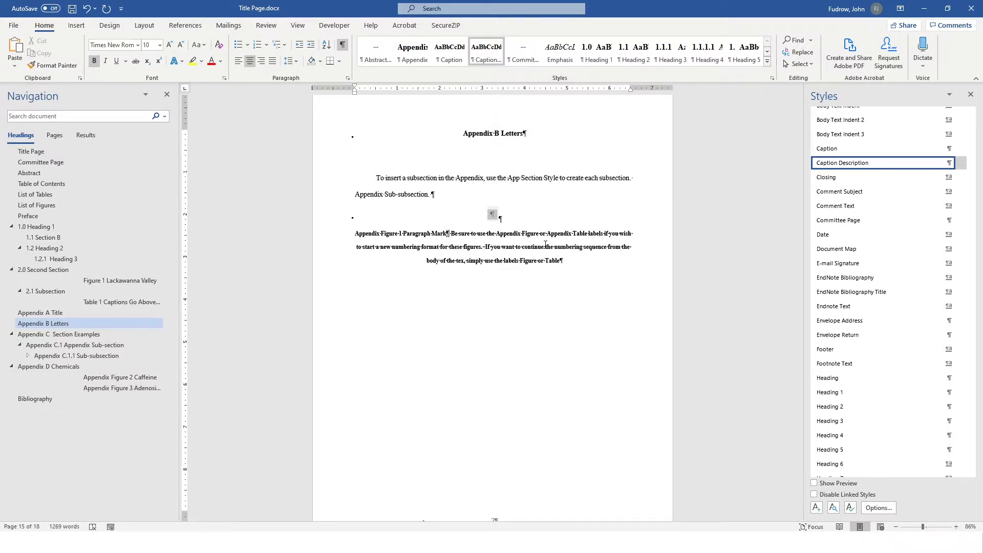
key("ctrl+z")
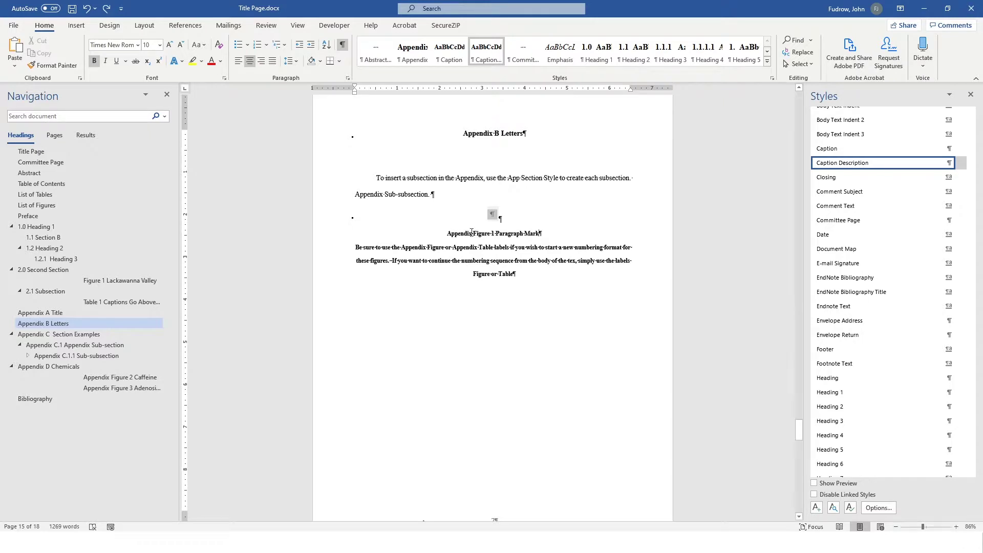
Step: Format the paragraph mark after the Appendix Figure 1 caption as Hidden text
double_click(541, 234)
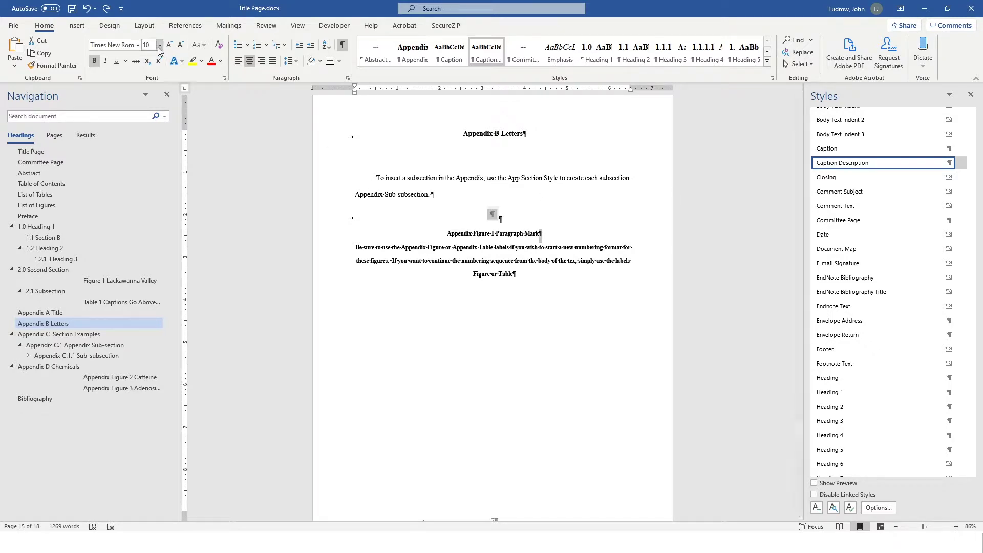
left_click(224, 79)
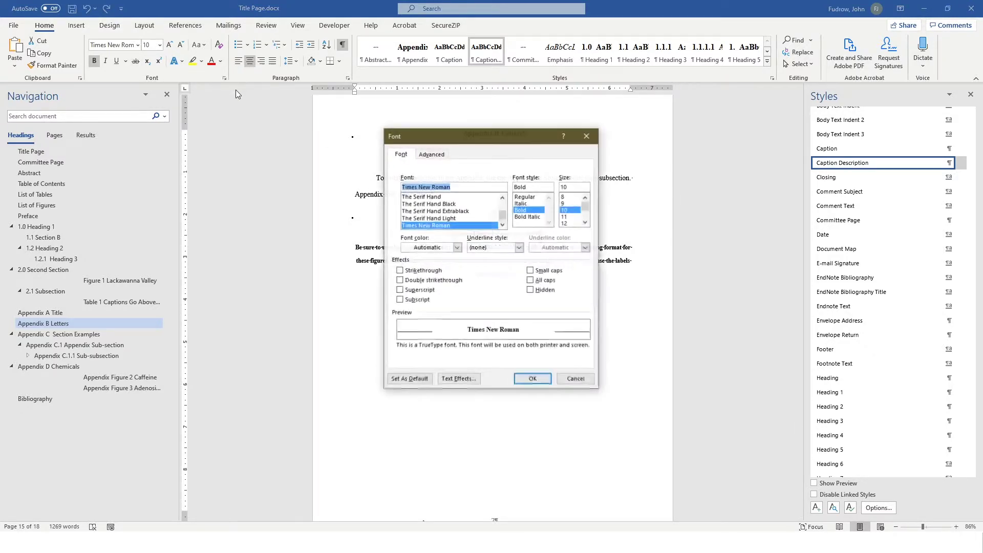
left_click(531, 290)
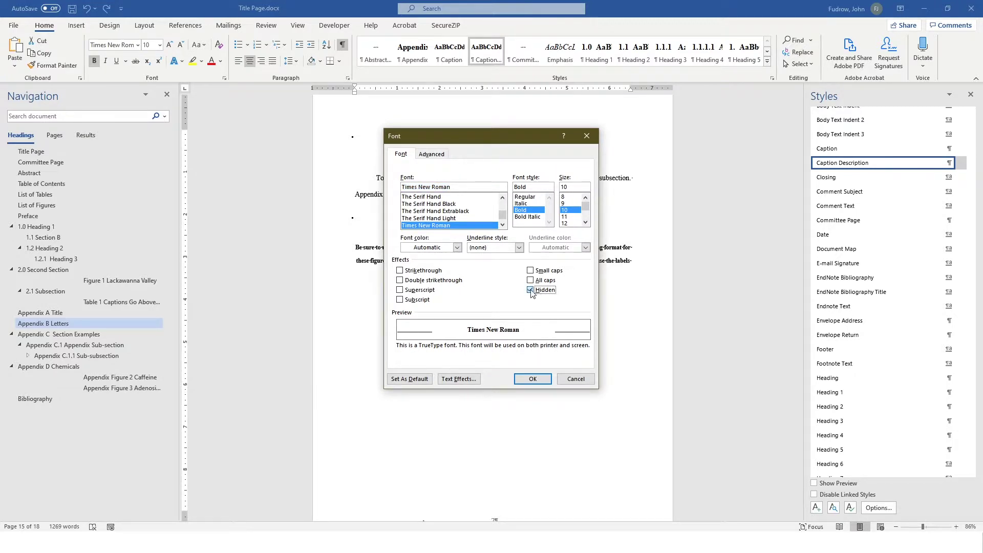
left_click(533, 379)
left_click(548, 235)
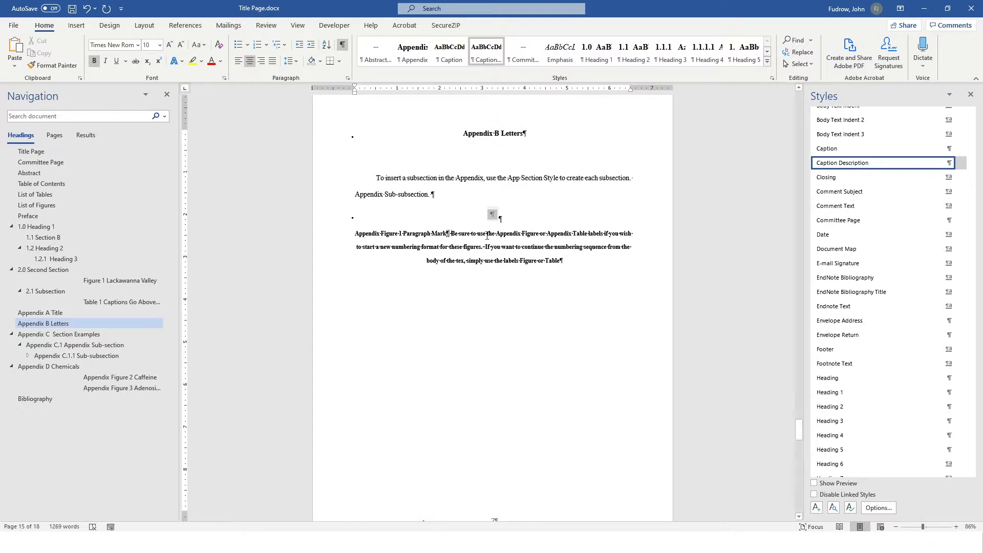
Step: Check the styles of the Bibliography heading and a reference entry in the Styles pane
scroll(492, 266, "down", 4)
scroll(484, 287, "down", 12)
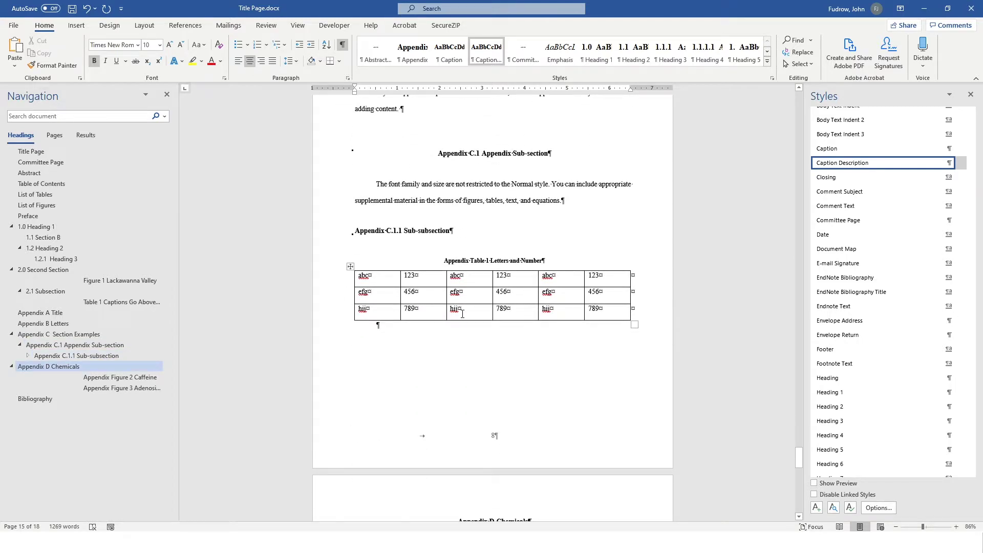
scroll(463, 314, "up", 16)
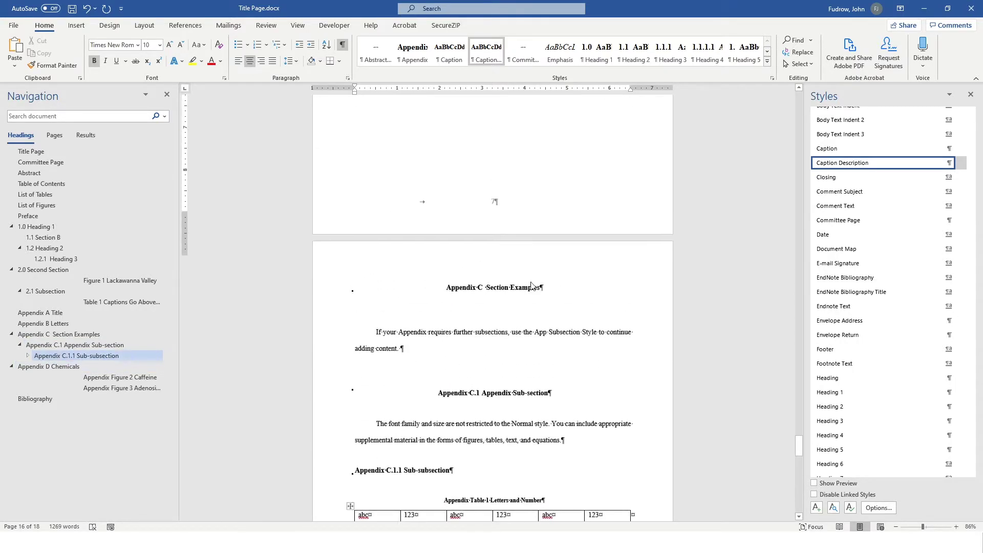
scroll(507, 268, "down", 15)
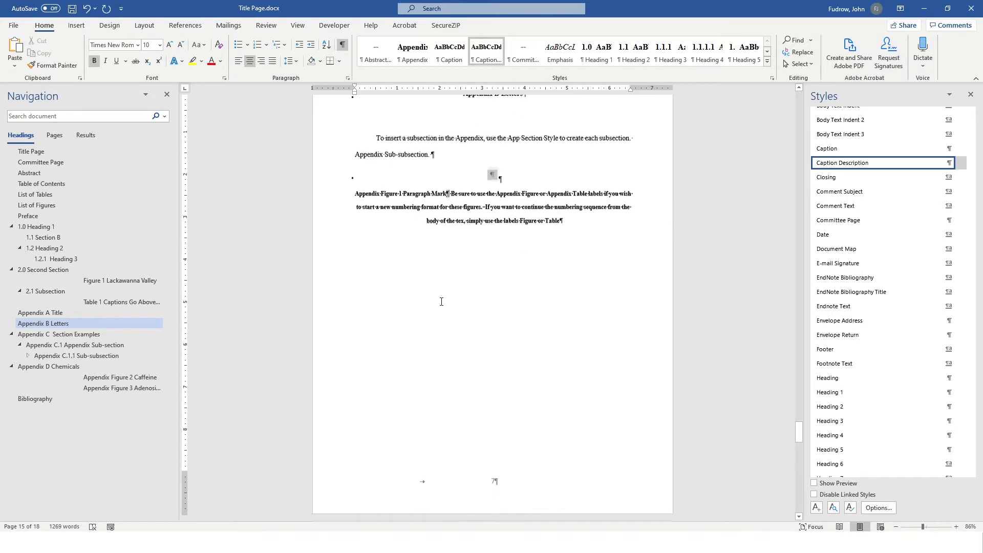
scroll(415, 314, "down", 20)
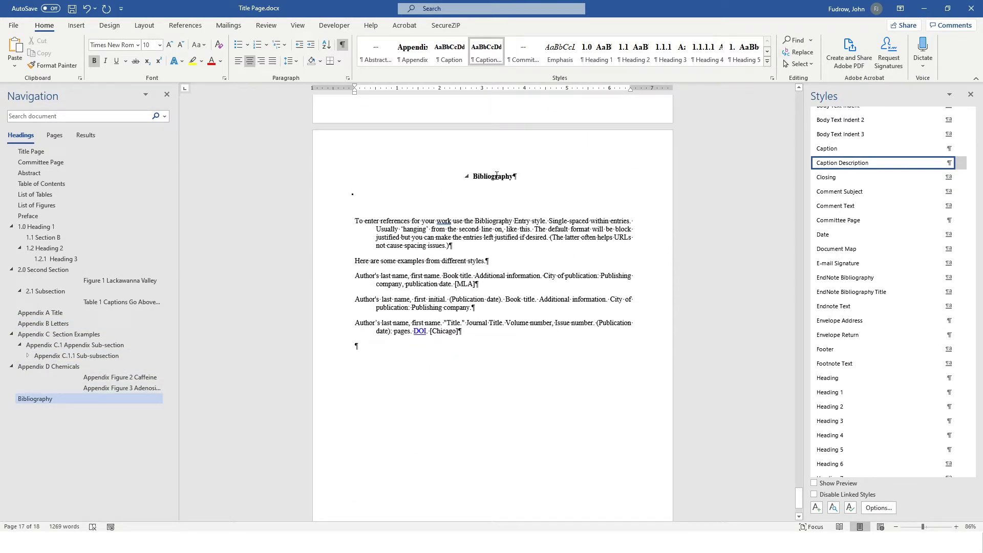
left_click(497, 176)
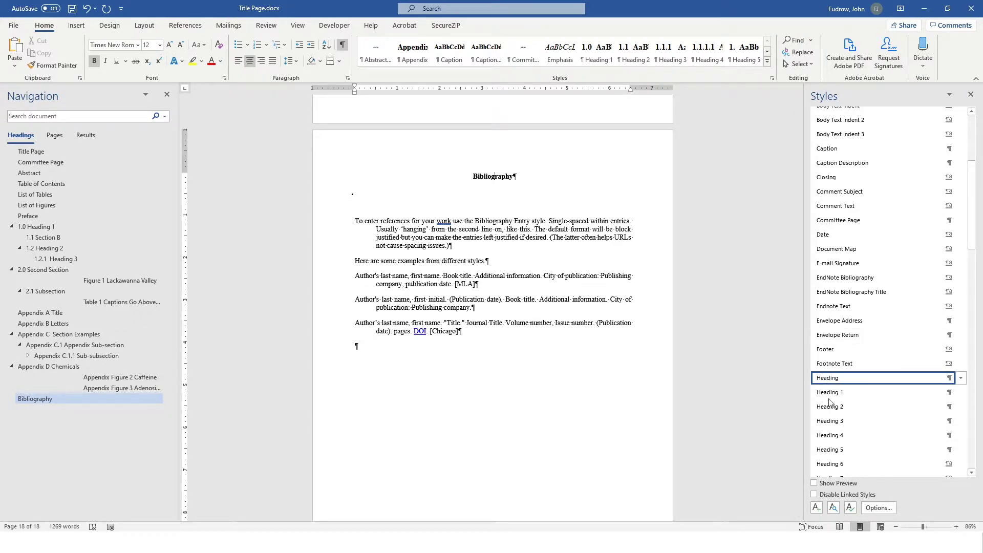
mouse_move(835, 397)
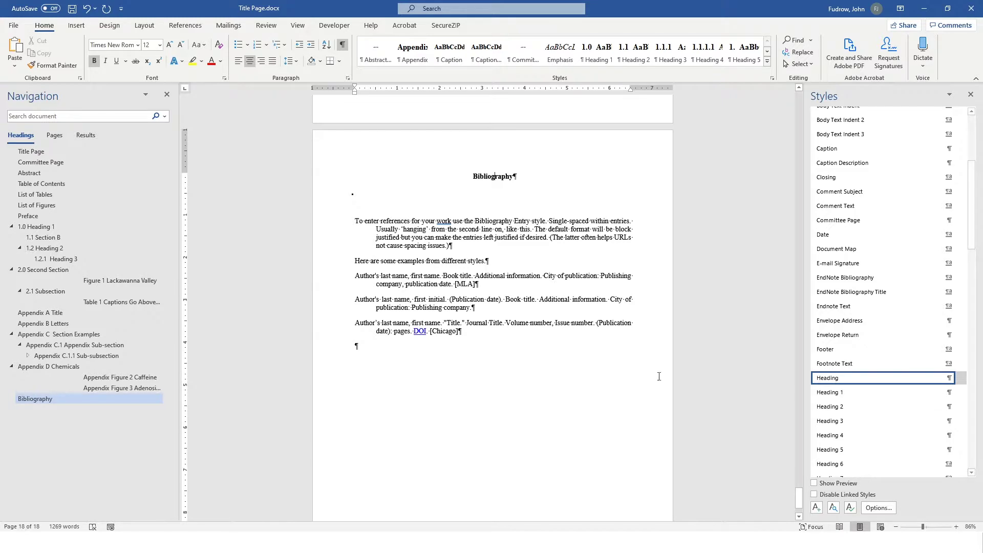
left_click(407, 246)
Step: Select the bibliography entries, then return to the title page at the document's start
left_click_drag(356, 219, 493, 334)
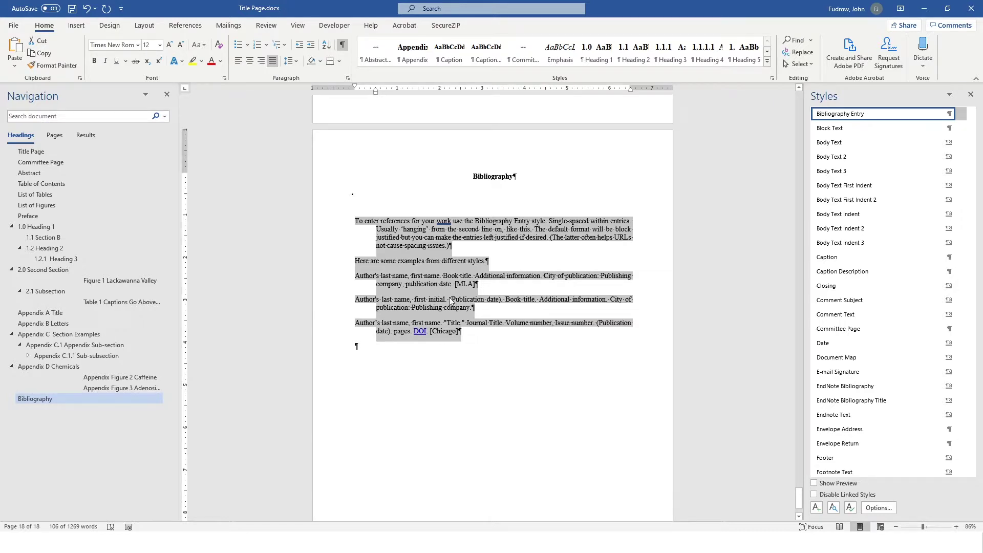
left_click_drag(463, 332, 355, 223)
left_click(466, 341)
left_click_drag(355, 219, 485, 339)
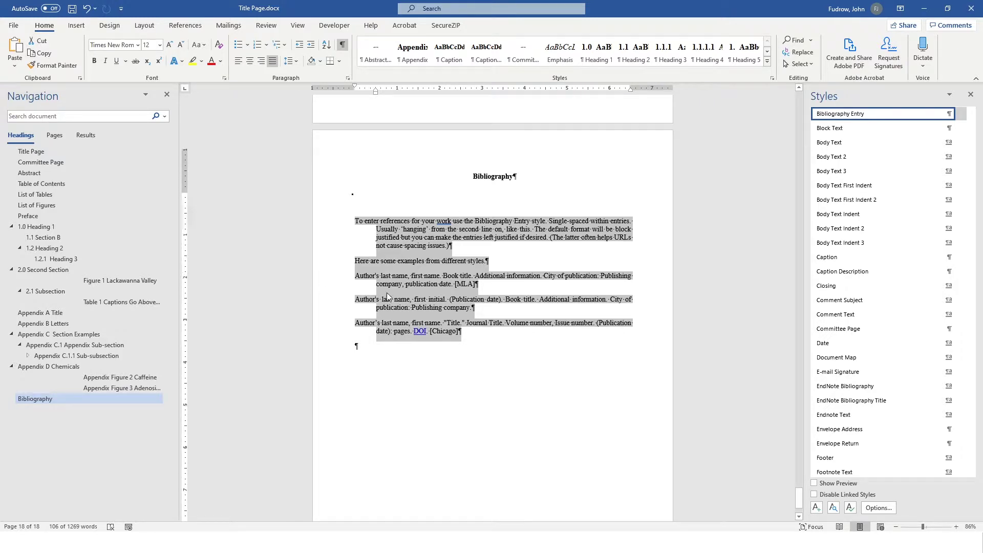
scroll(389, 292, "up", 7)
left_click_drag(799, 481, 789, 77)
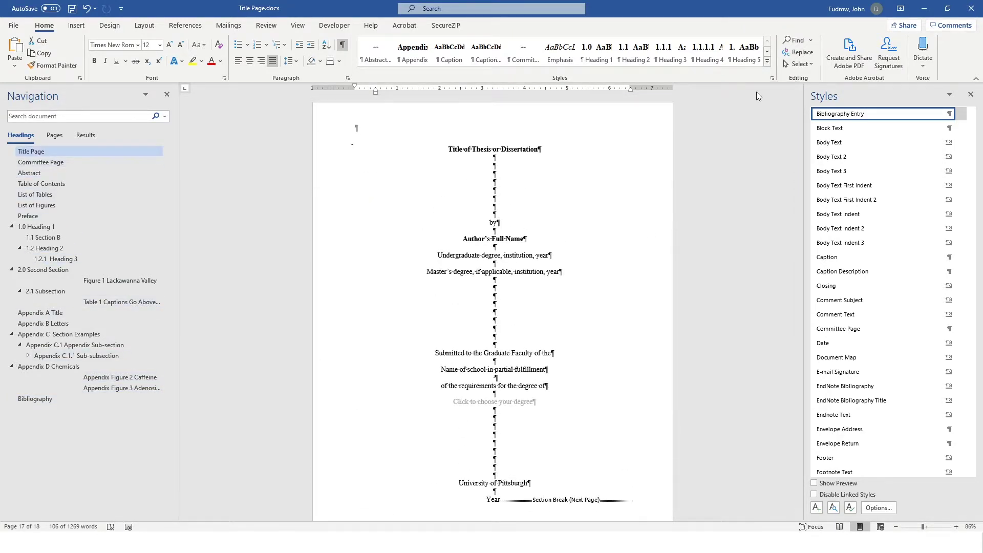
scroll(580, 263, "down", 4)
scroll(579, 262, "down", 15)
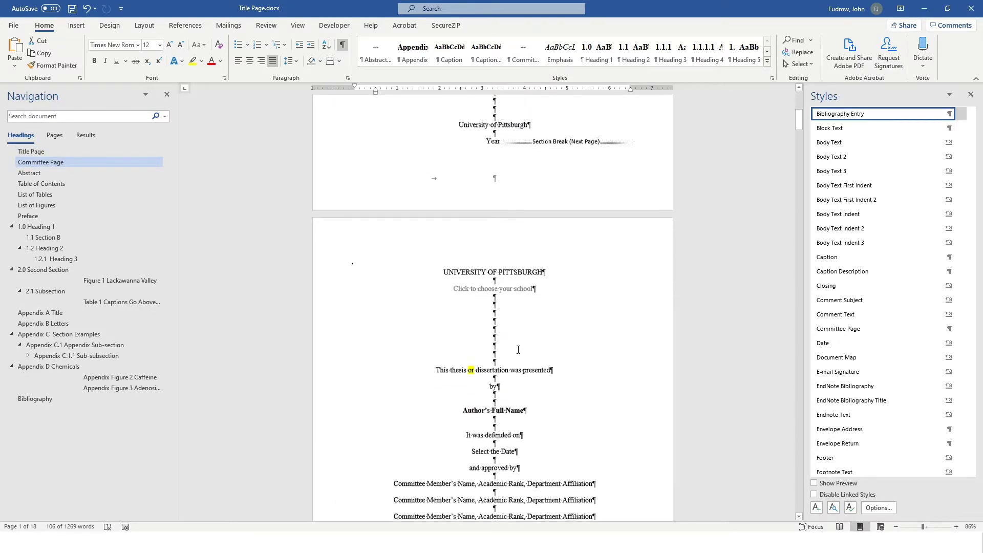
scroll(509, 362, "down", 12)
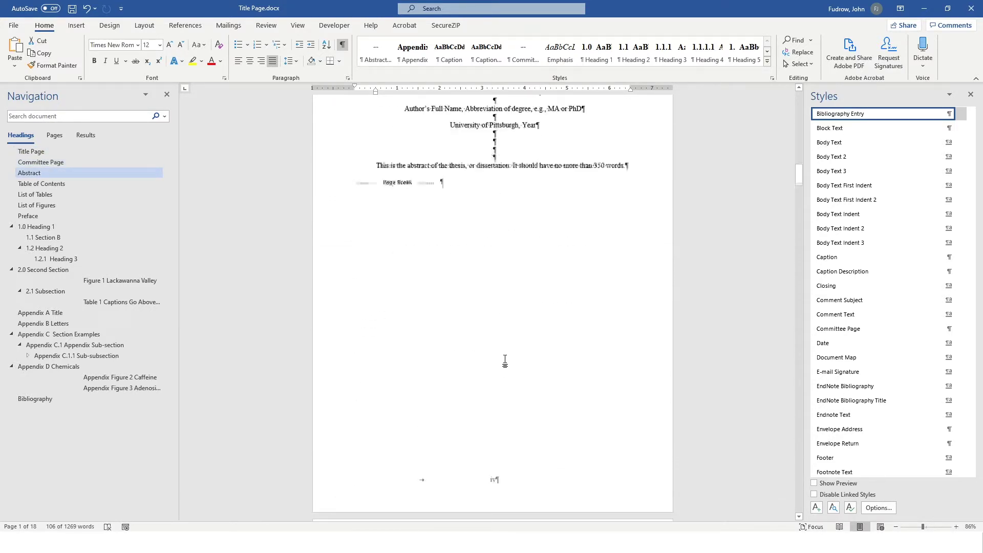
left_click(35, 194)
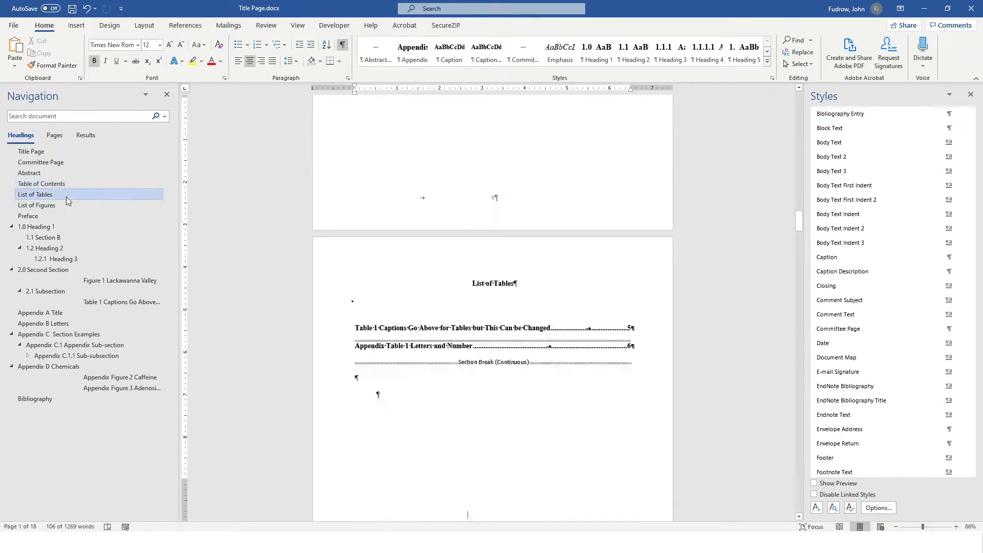
left_click(36, 205)
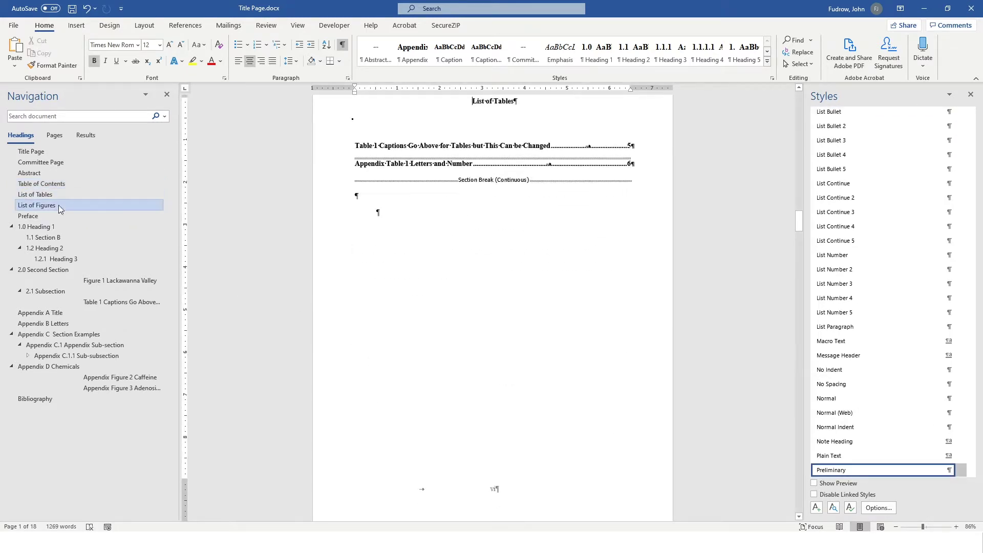
left_click(31, 151)
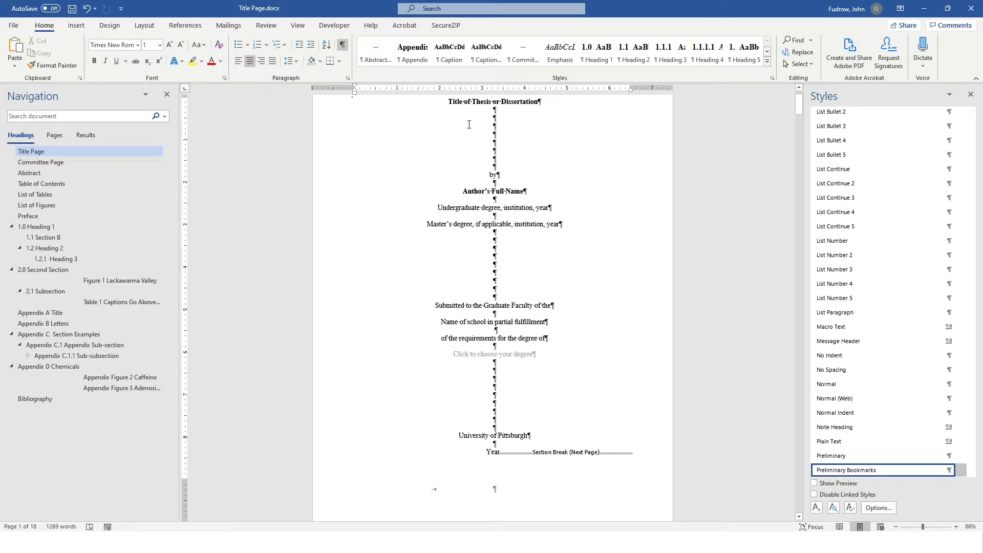
left_click(451, 103)
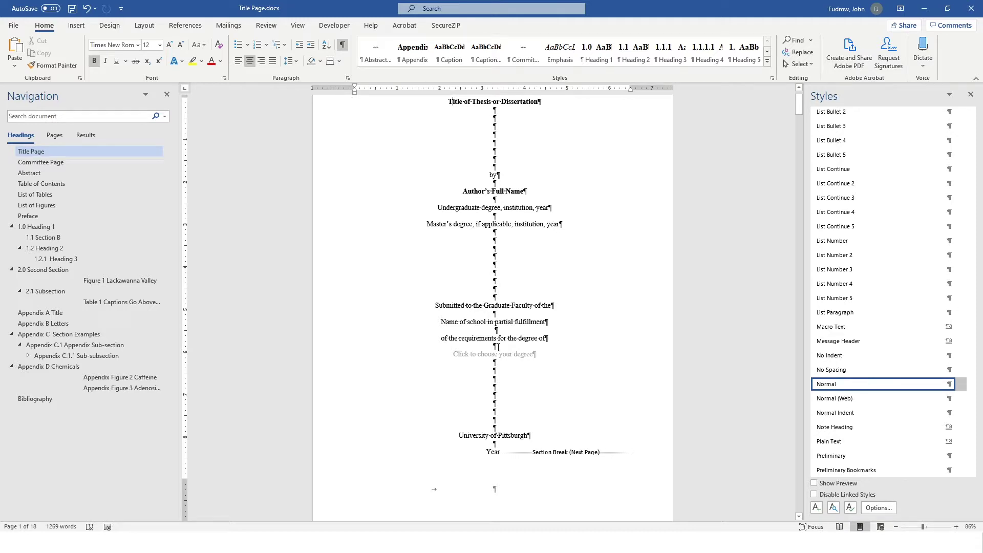
left_click(472, 330)
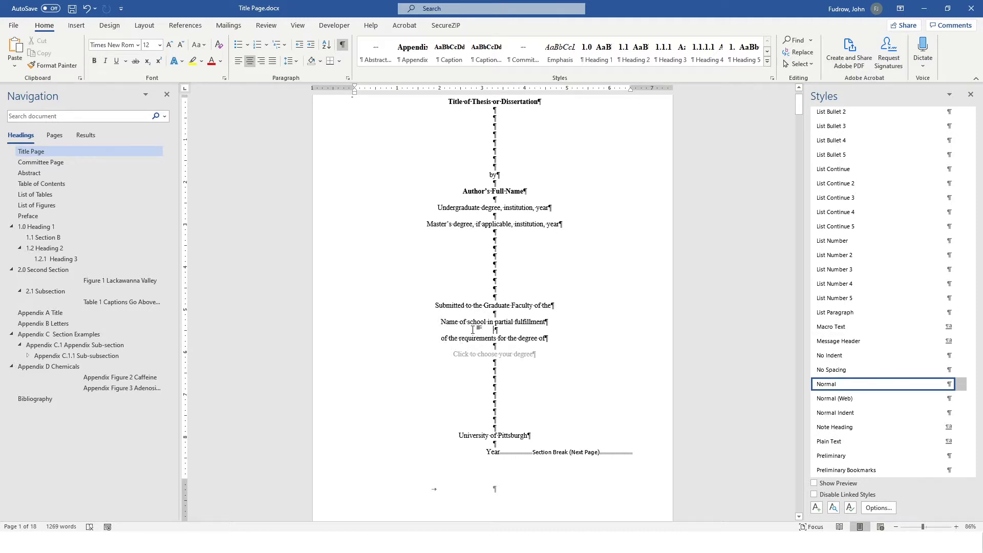
left_click(525, 354)
left_click(542, 355)
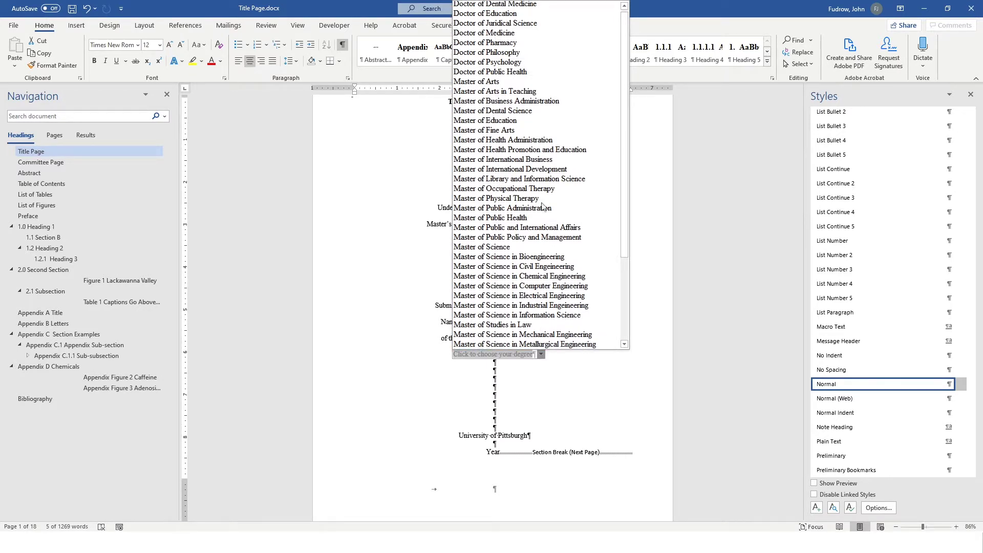
key("Escape")
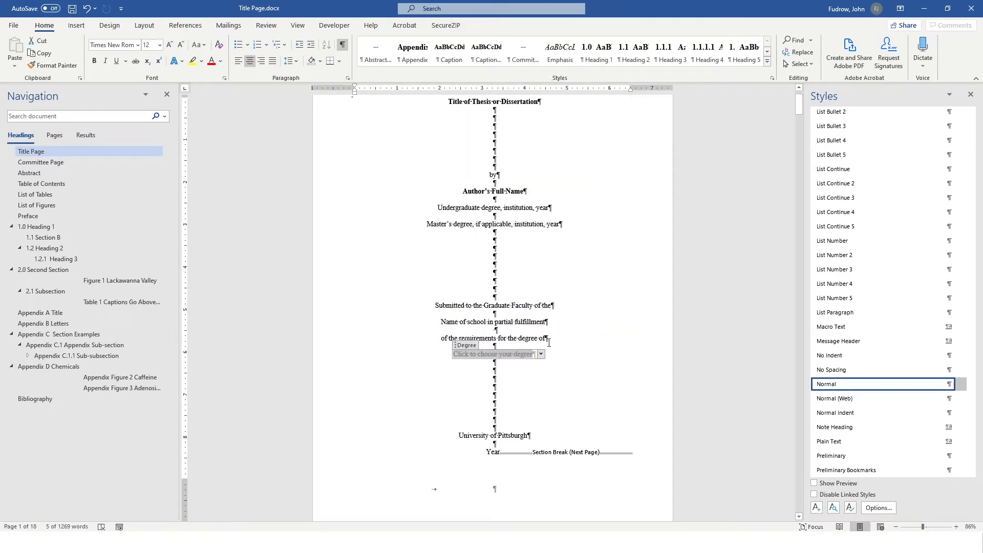
left_click(546, 343)
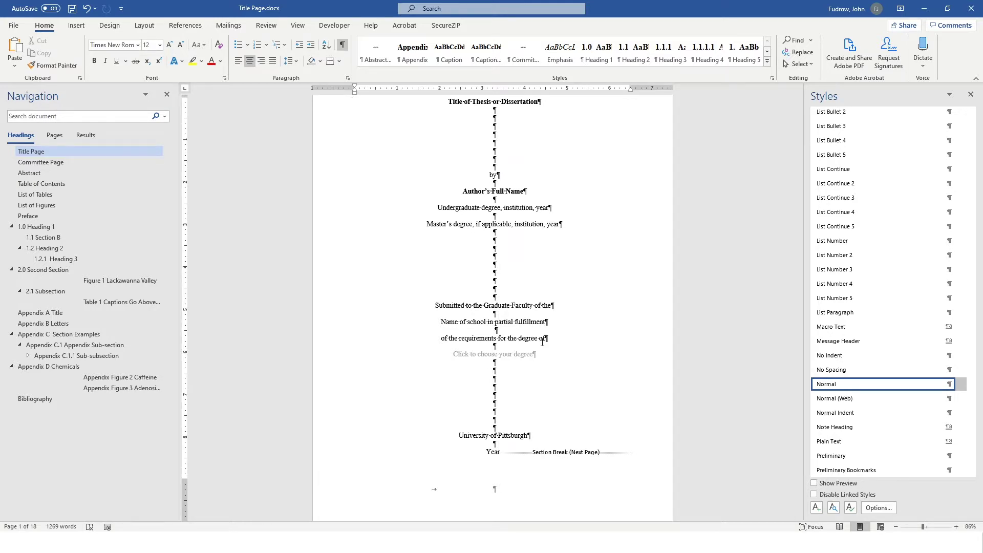
left_click(514, 354)
left_click(517, 363)
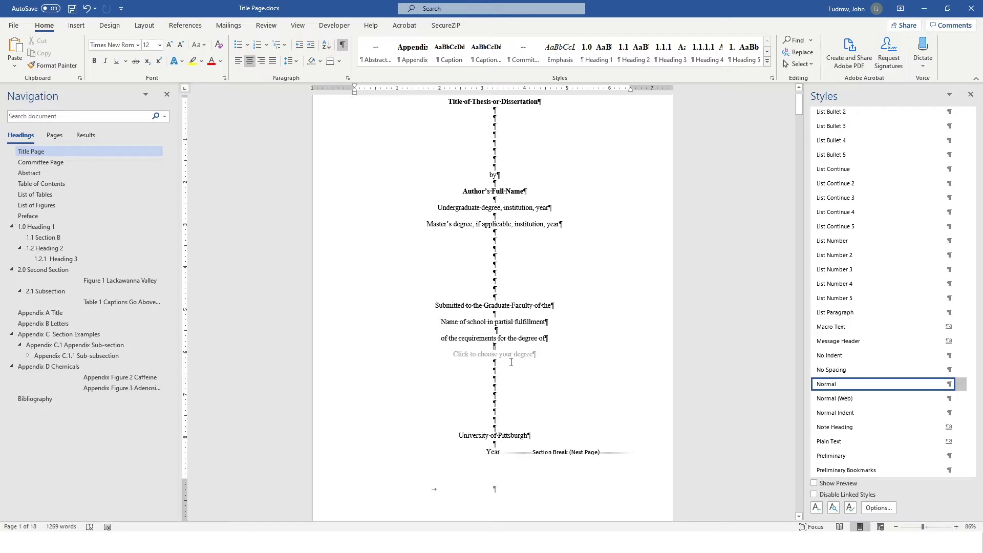
Step: Place the caret in the school name line and scroll down to the abstract
left_click(479, 320)
scroll(481, 415, "down", 6)
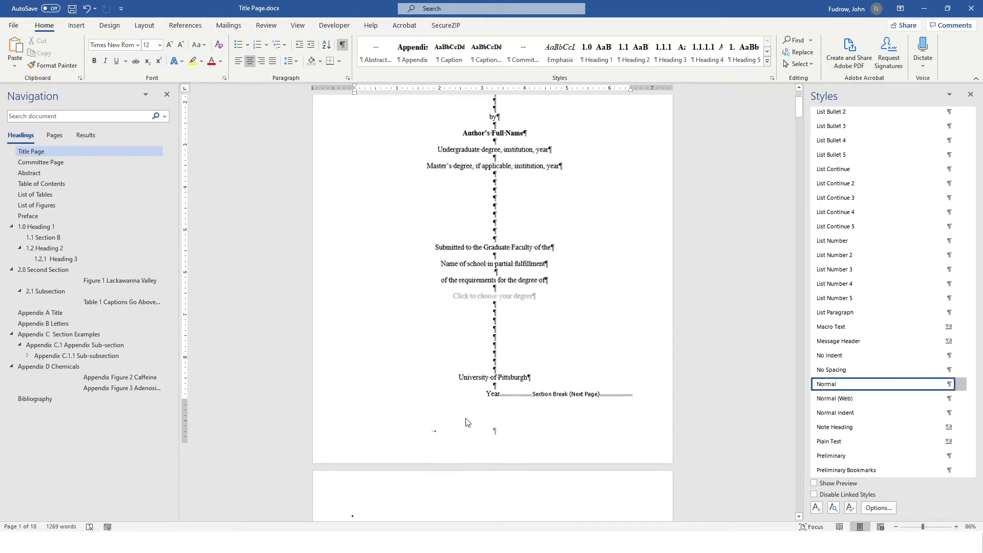
scroll(465, 408, "down", 3)
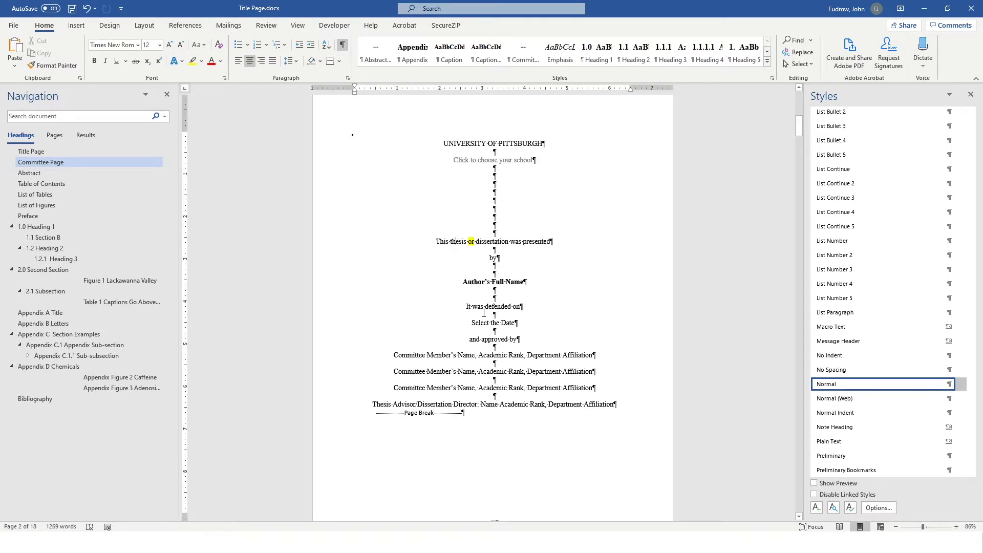
scroll(484, 313, "down", 8)
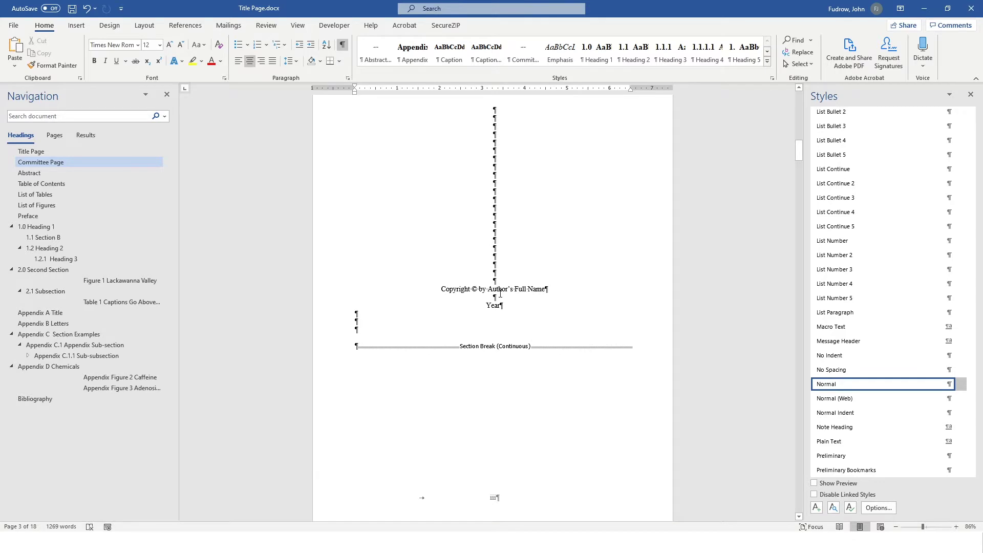
scroll(500, 294, "down", 10)
scroll(496, 293, "down", 2)
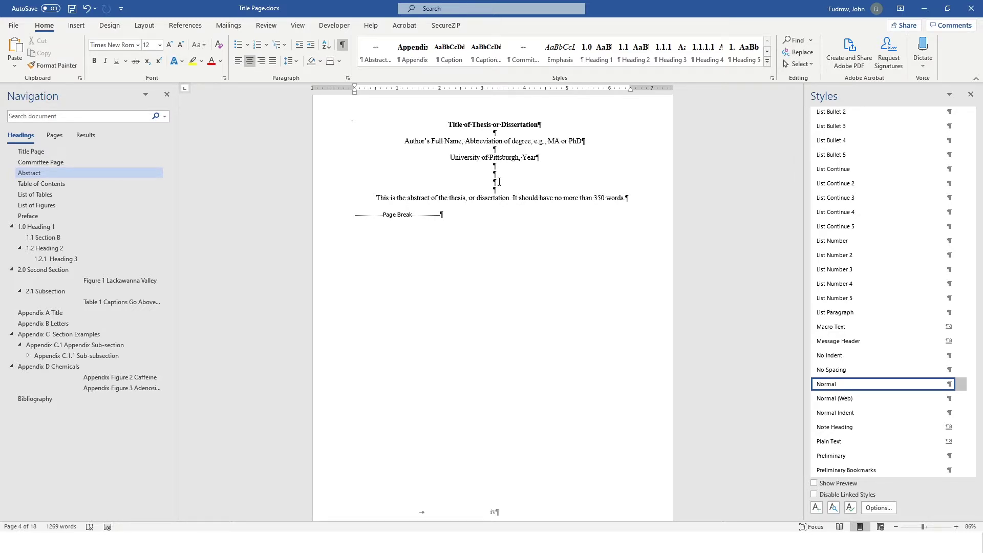
Step: Select the justified abstract paragraph and check the empty line above it
left_click(383, 207)
left_click(376, 198)
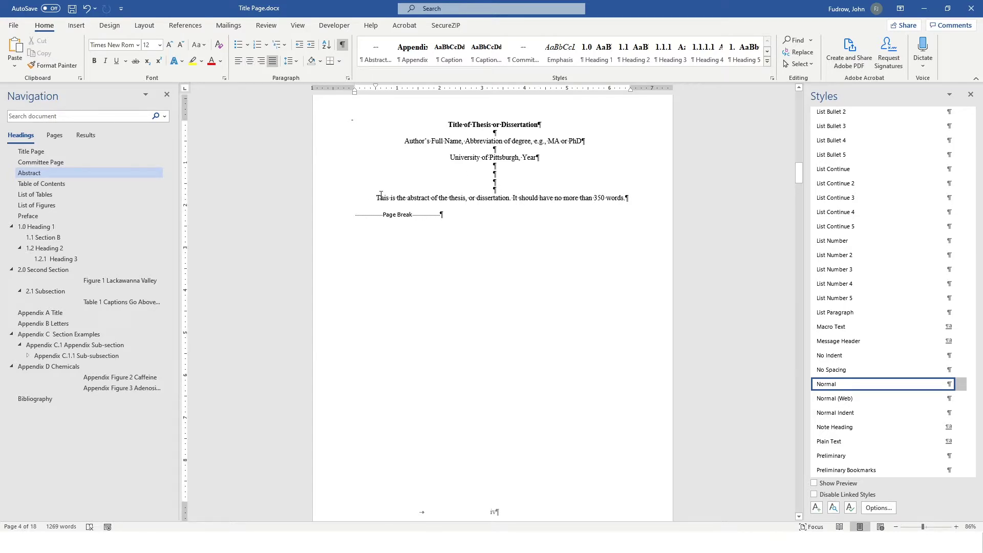
left_click(641, 193, "shift")
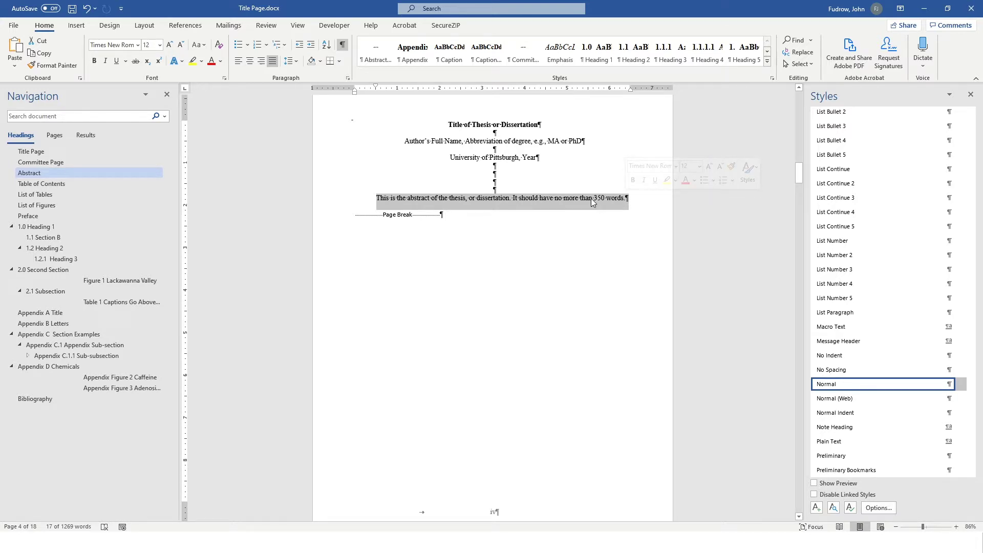
key("Up")
key("Down")
Step: Scroll to the Table of Contents and drag the scrollbar back up
scroll(490, 274, "down", 8)
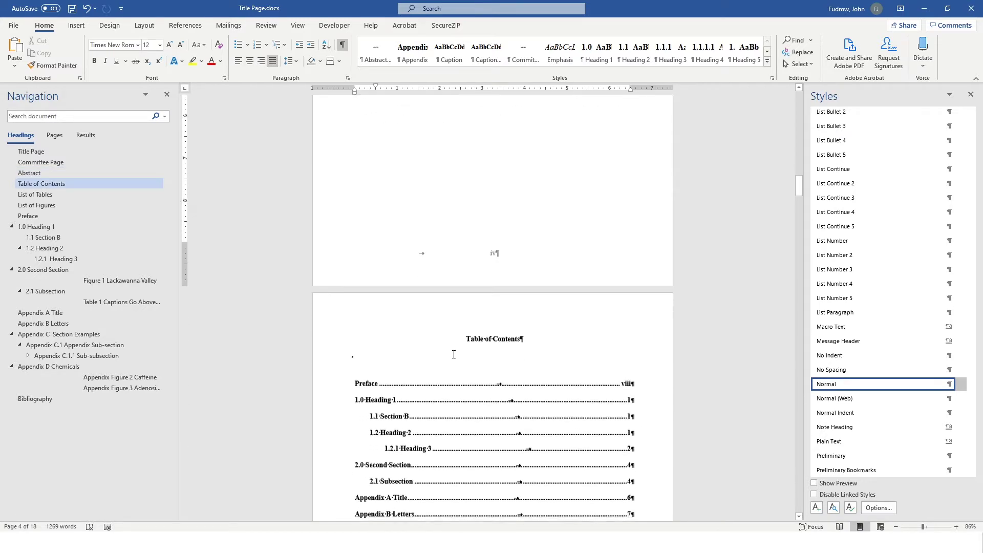
scroll(450, 362, "down", 2)
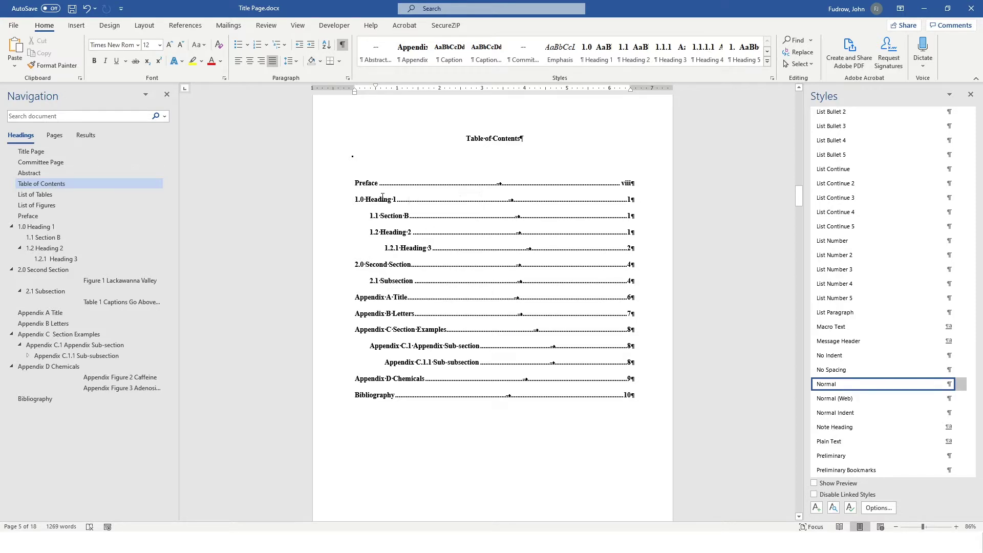
scroll(461, 208, "up", 10)
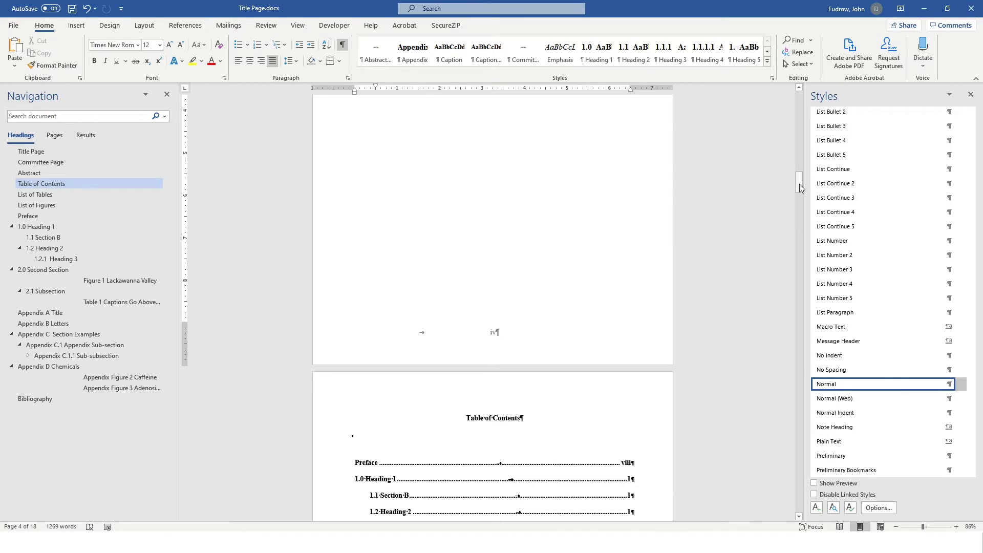
left_click_drag(799, 182, 797, 81)
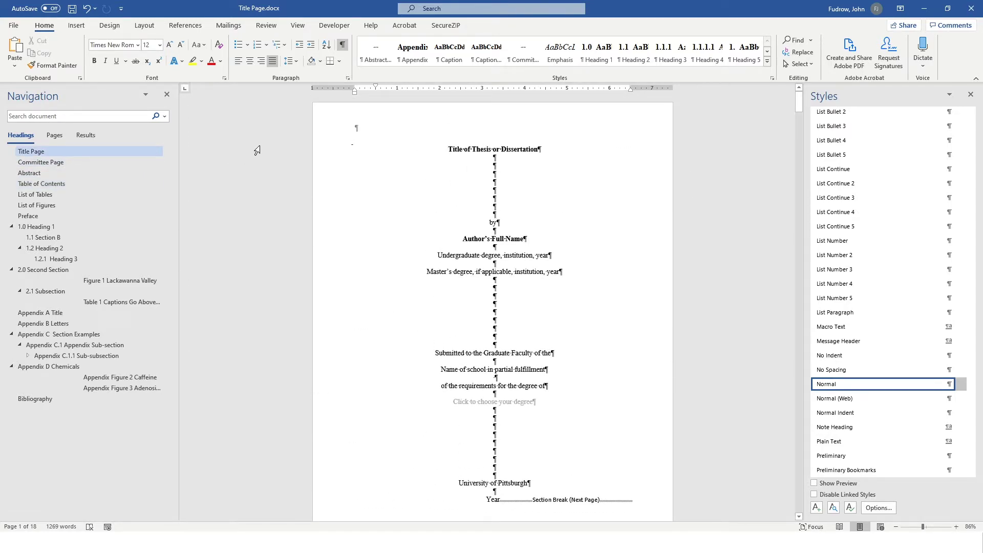
Step: Set up Save As for Title Page with PDF (*.pdf) as the file type, in the full save dialog
left_click(18, 29)
left_click(37, 159)
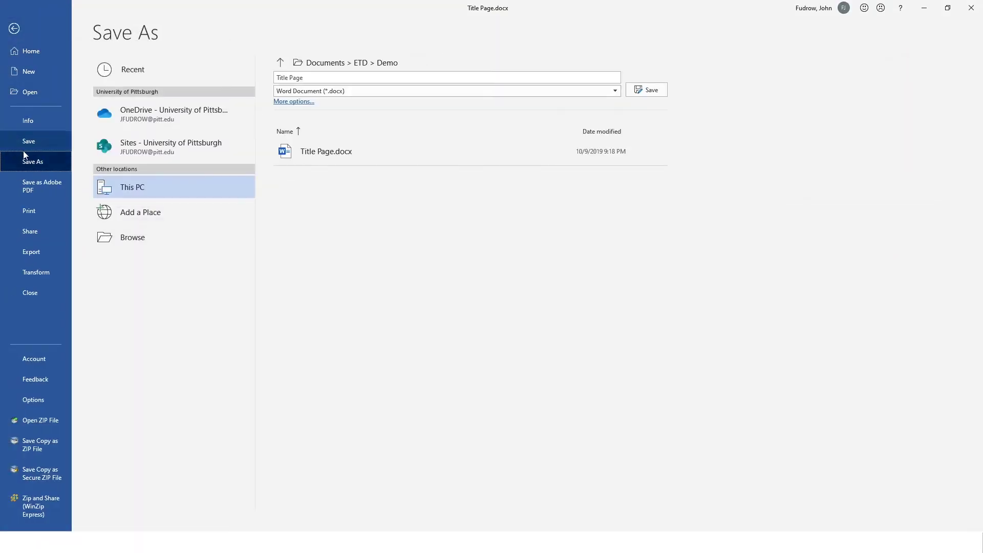
left_click(297, 92)
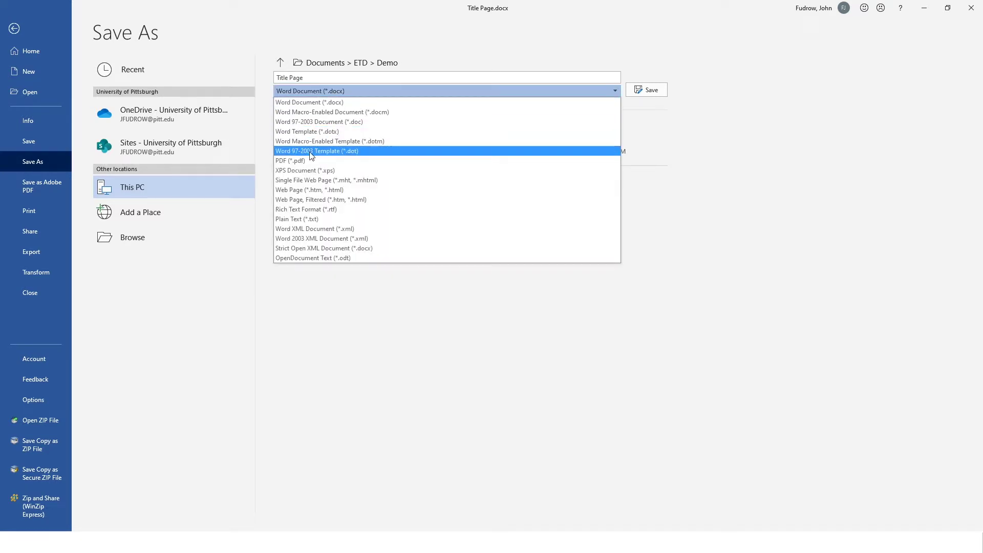
left_click(291, 162)
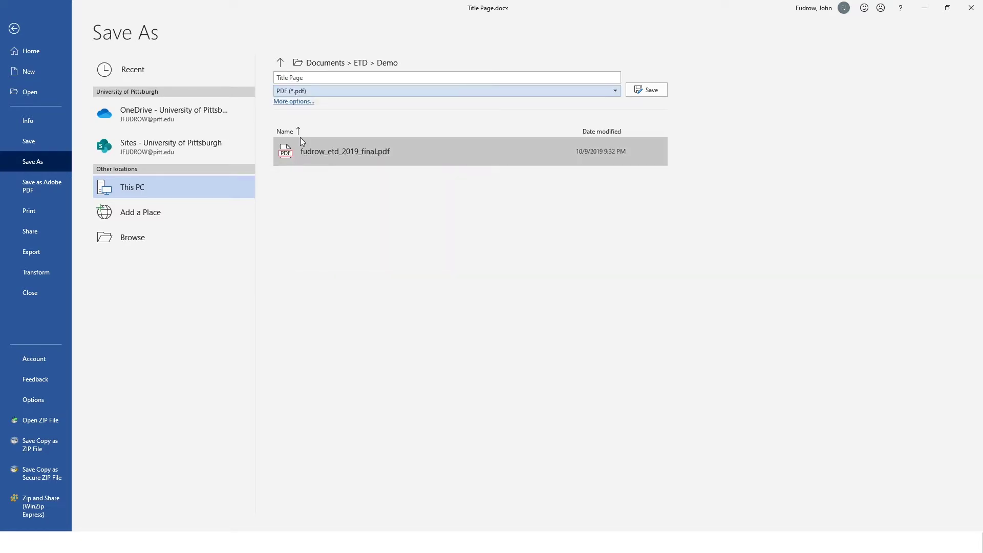
left_click(293, 102)
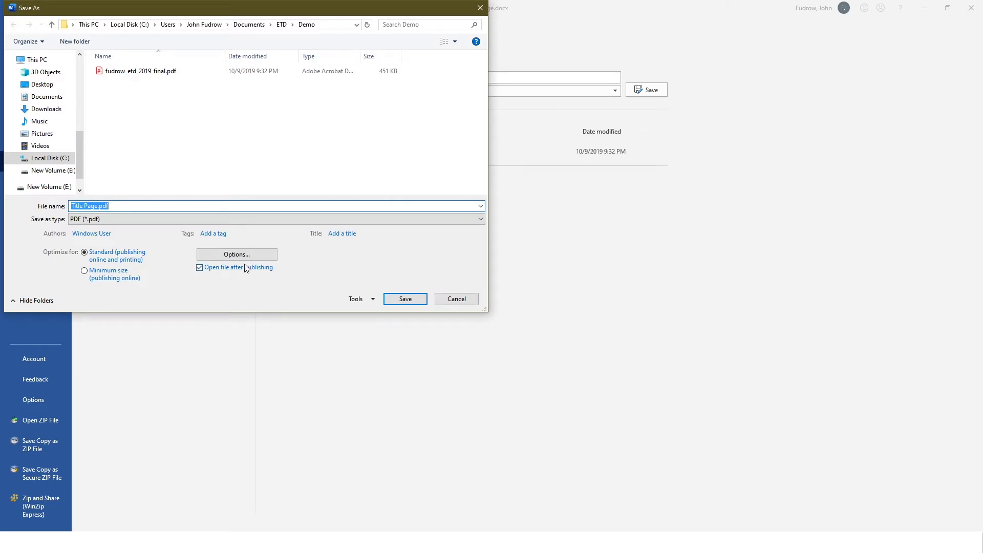
left_click(253, 254)
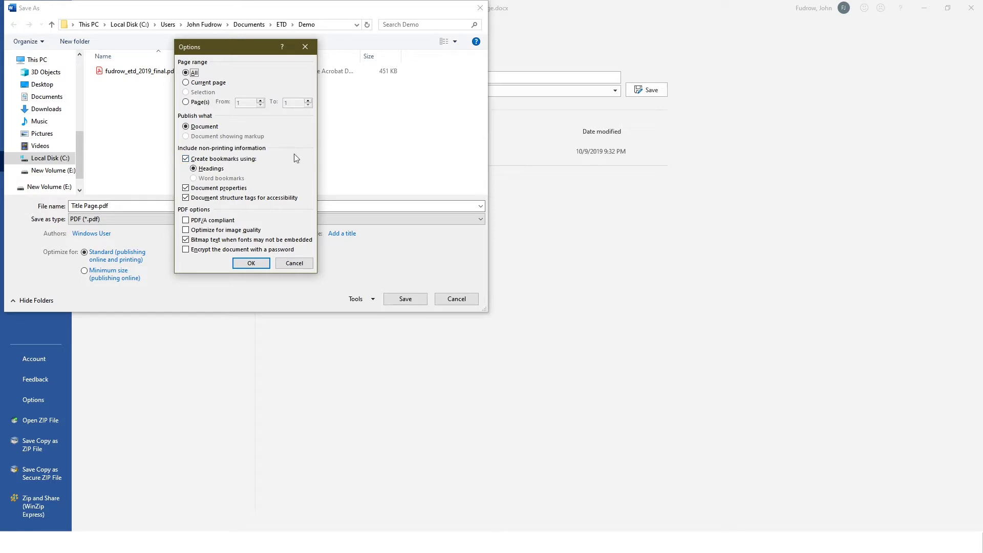
left_click(253, 264)
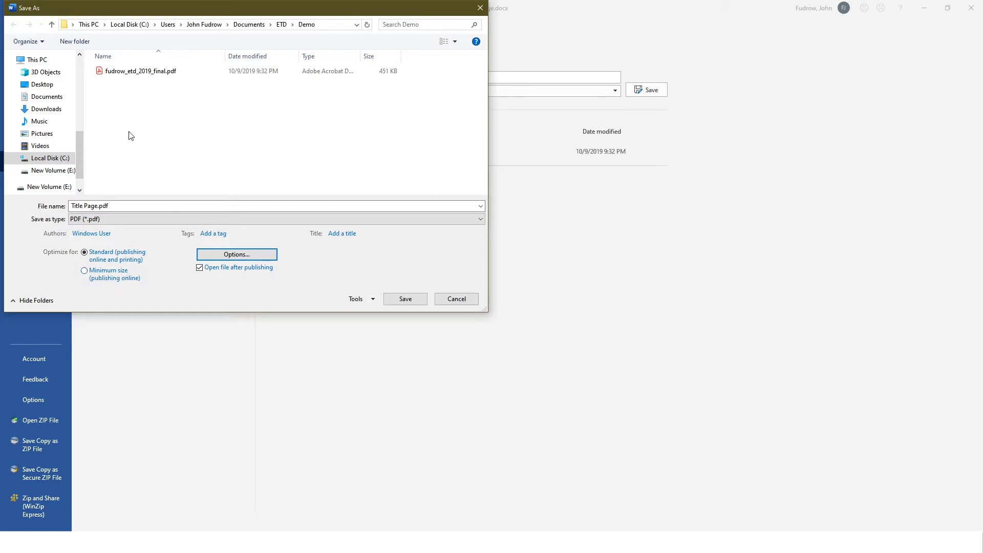
Step: Rename the PDF to 'fudrow_ETD_final2019' and publish it, opening the result afterwards
left_click(72, 207)
left_click(72, 207)
left_click_drag(72, 207, 97, 207)
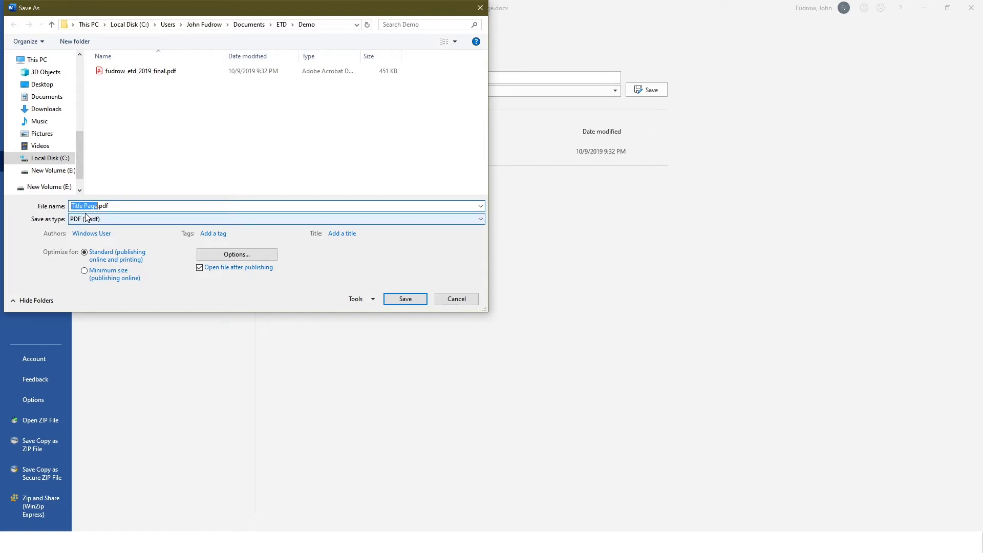
type("fudrow_ETD_final2019")
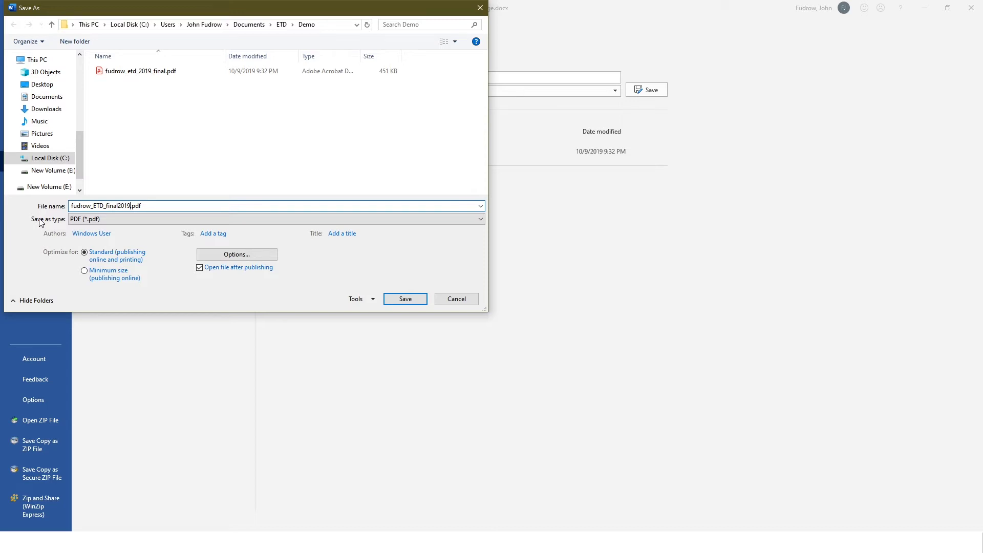
left_click(405, 299)
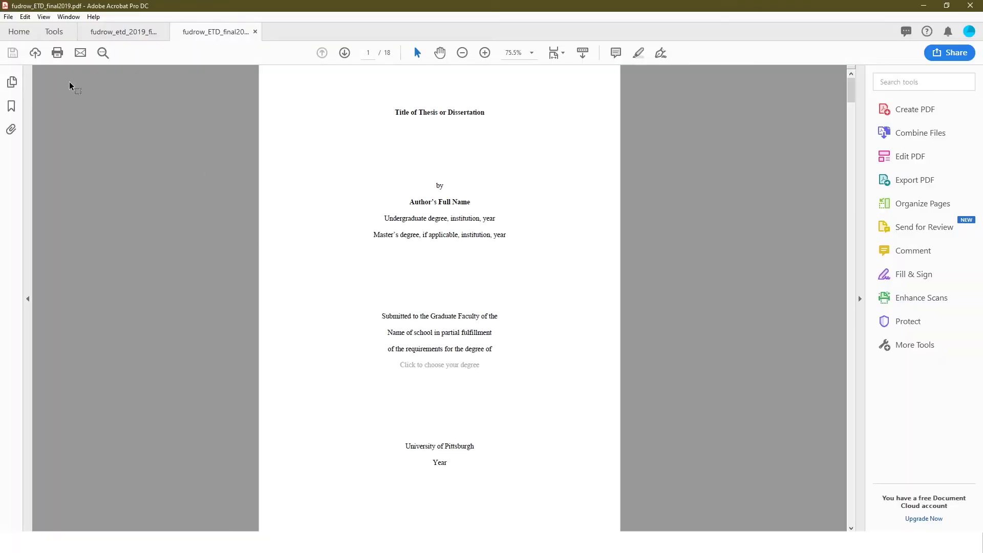
Step: Show the bookmarks and test Title Page, Committee Page, Abstract, Table of Contents and the Appendix C contents link
left_click(12, 109)
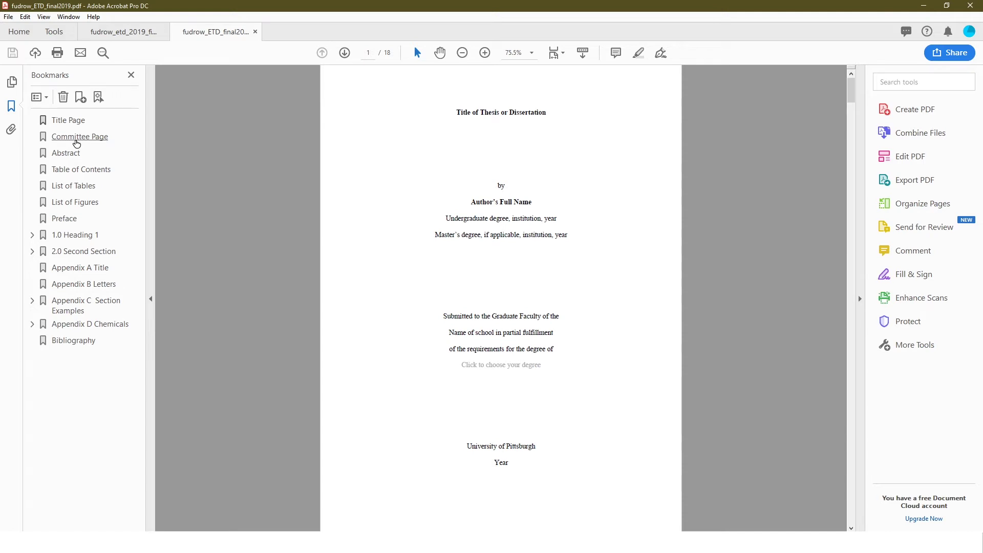
left_click(72, 123)
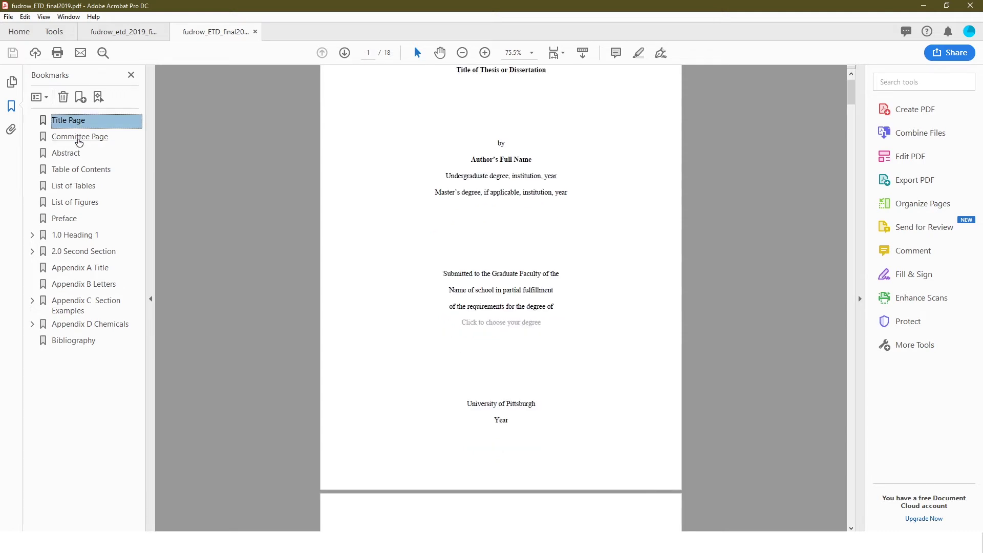
left_click(80, 141)
left_click(79, 156)
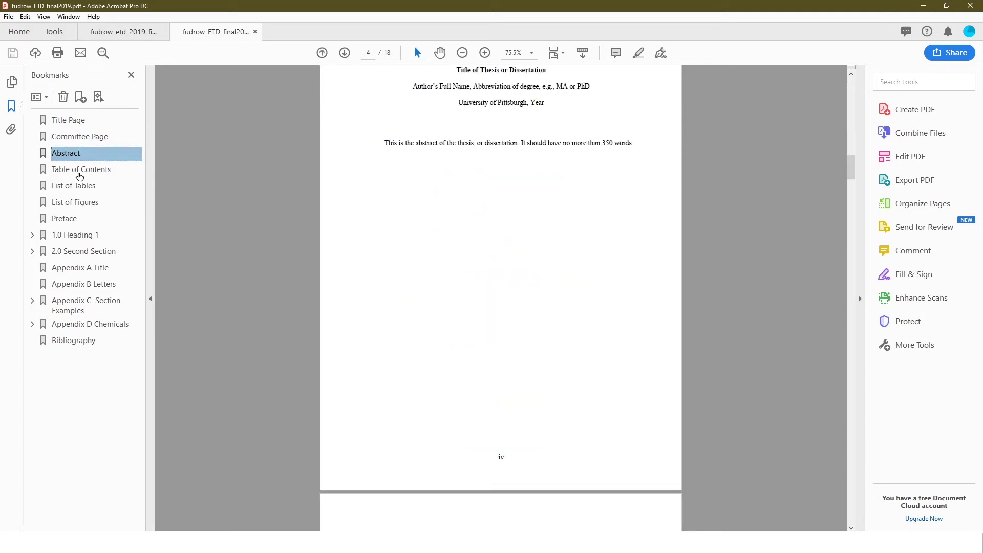
left_click(80, 174)
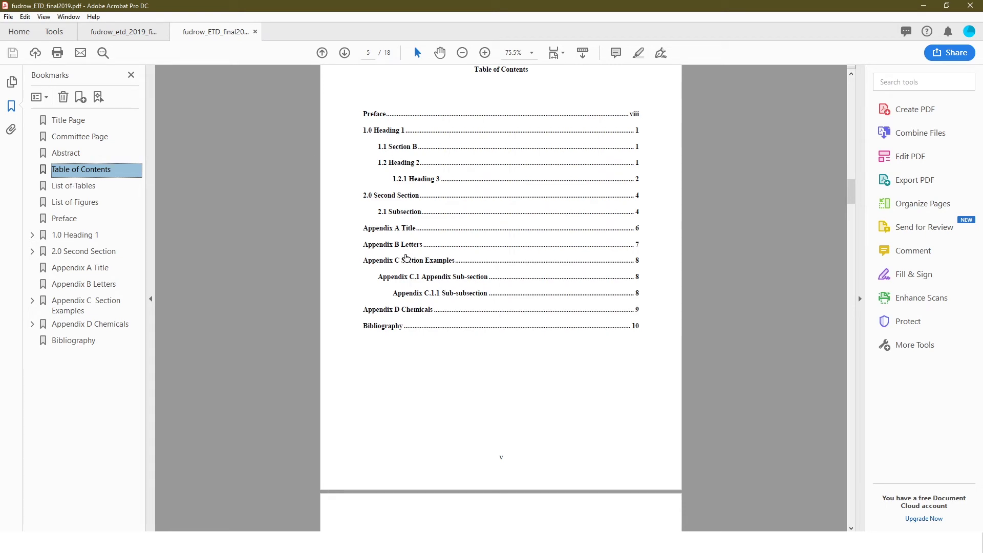
left_click(415, 261)
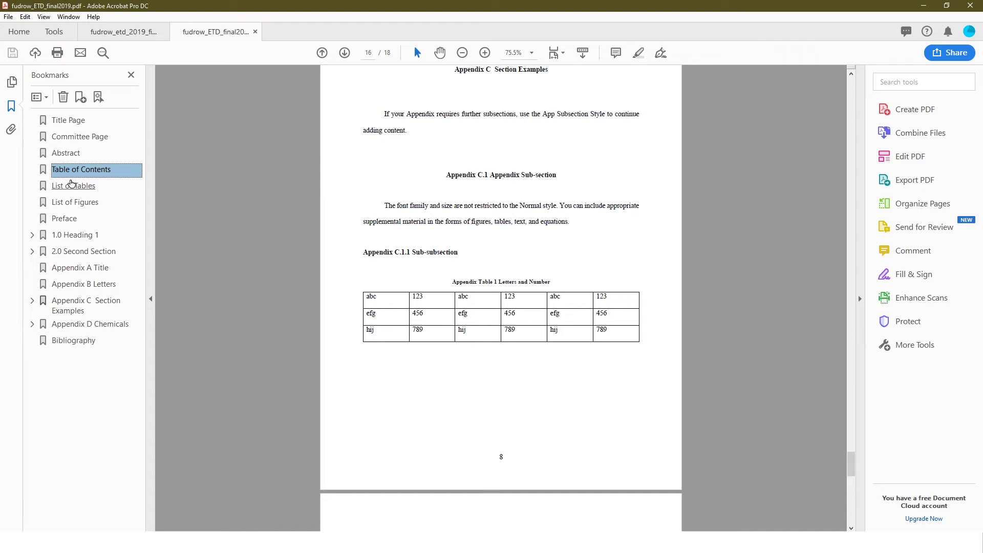
Step: Test the List of Tables, List of Figures, Preface, Bibliography and Appendix A–D bookmarks, ending on Title Page
left_click(72, 184)
left_click(80, 204)
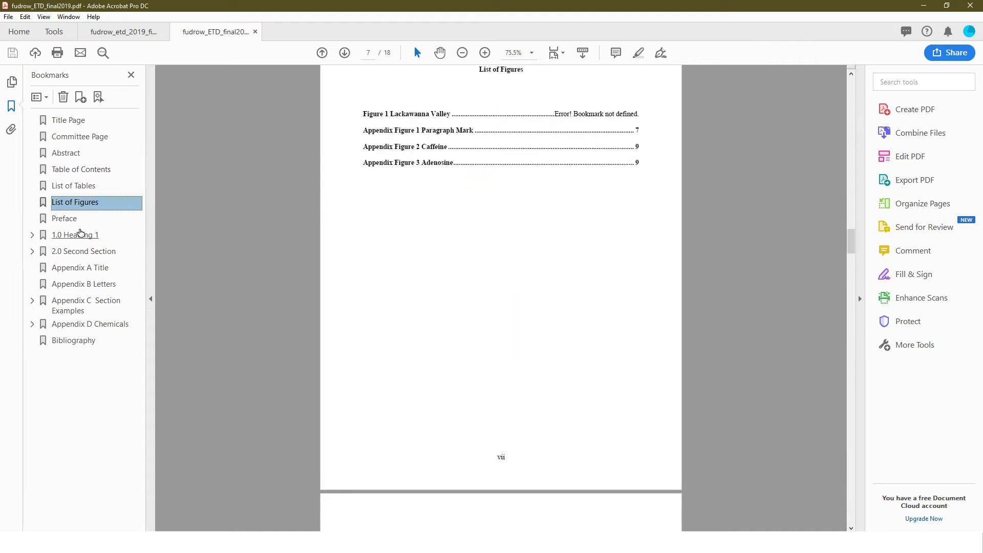
left_click(65, 220)
left_click(60, 341)
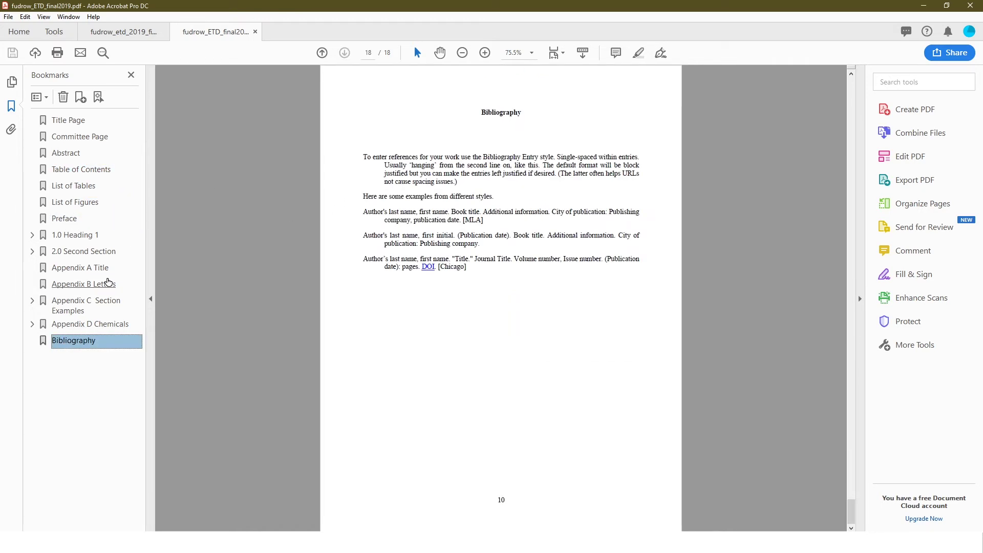
left_click(85, 269)
left_click(90, 285)
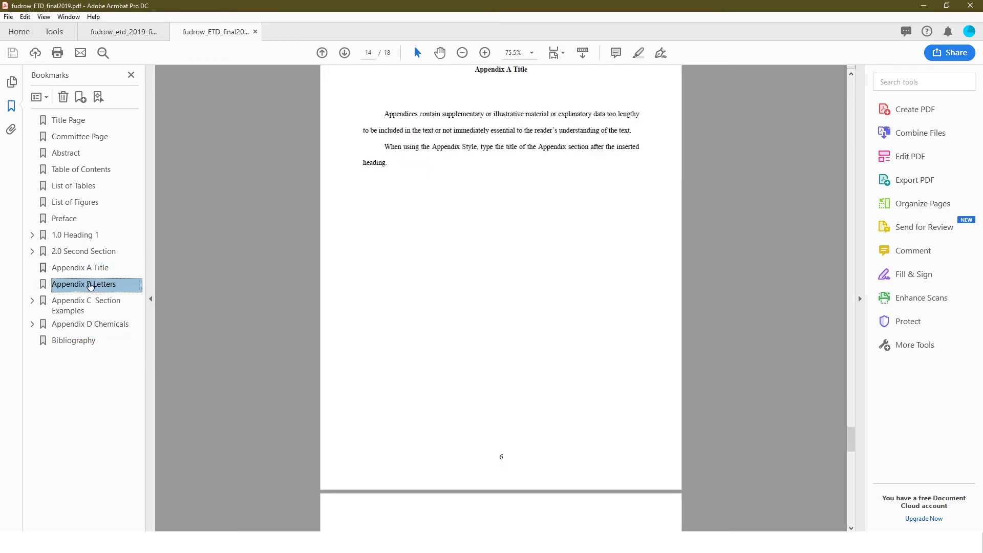
left_click(87, 305)
left_click(86, 324)
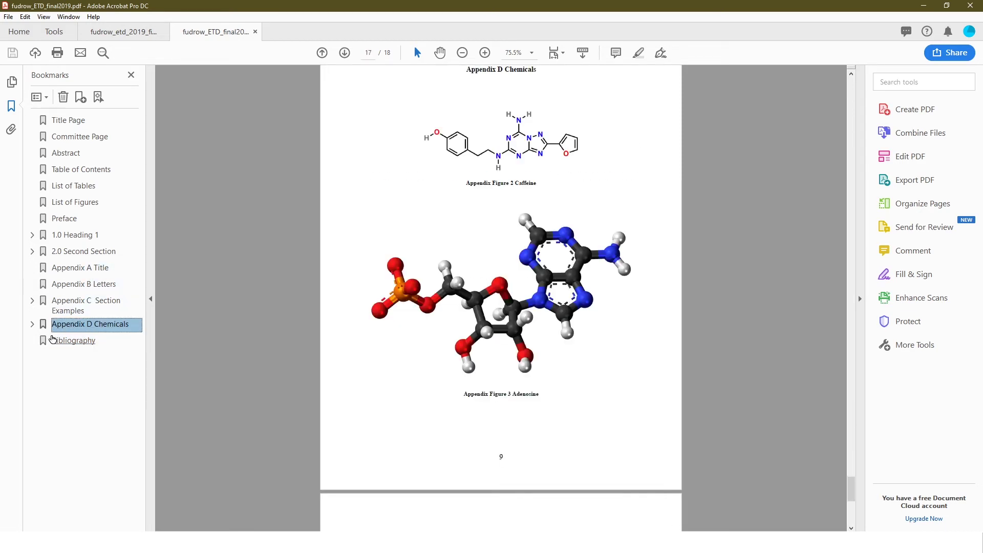
scroll(467, 306, "up", 5)
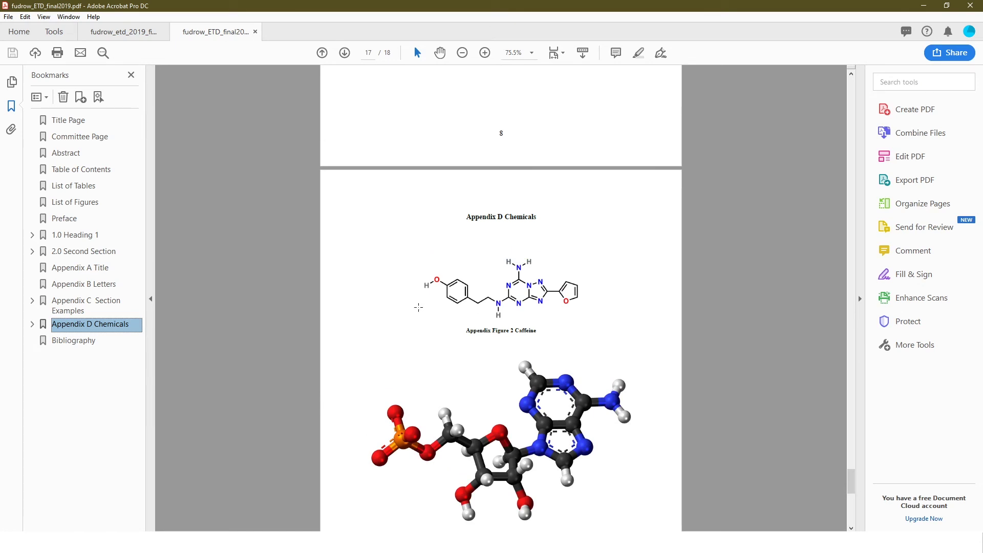
left_click(76, 121)
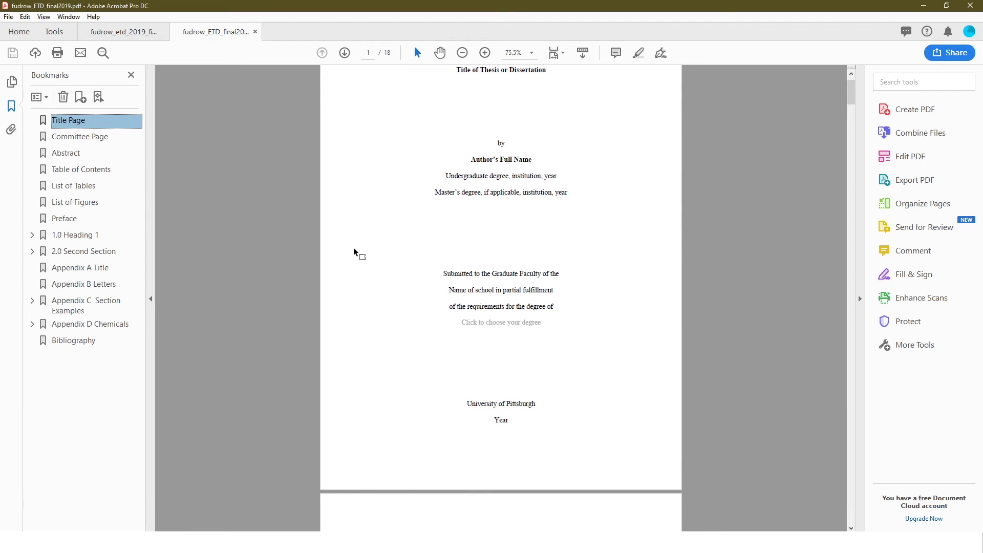